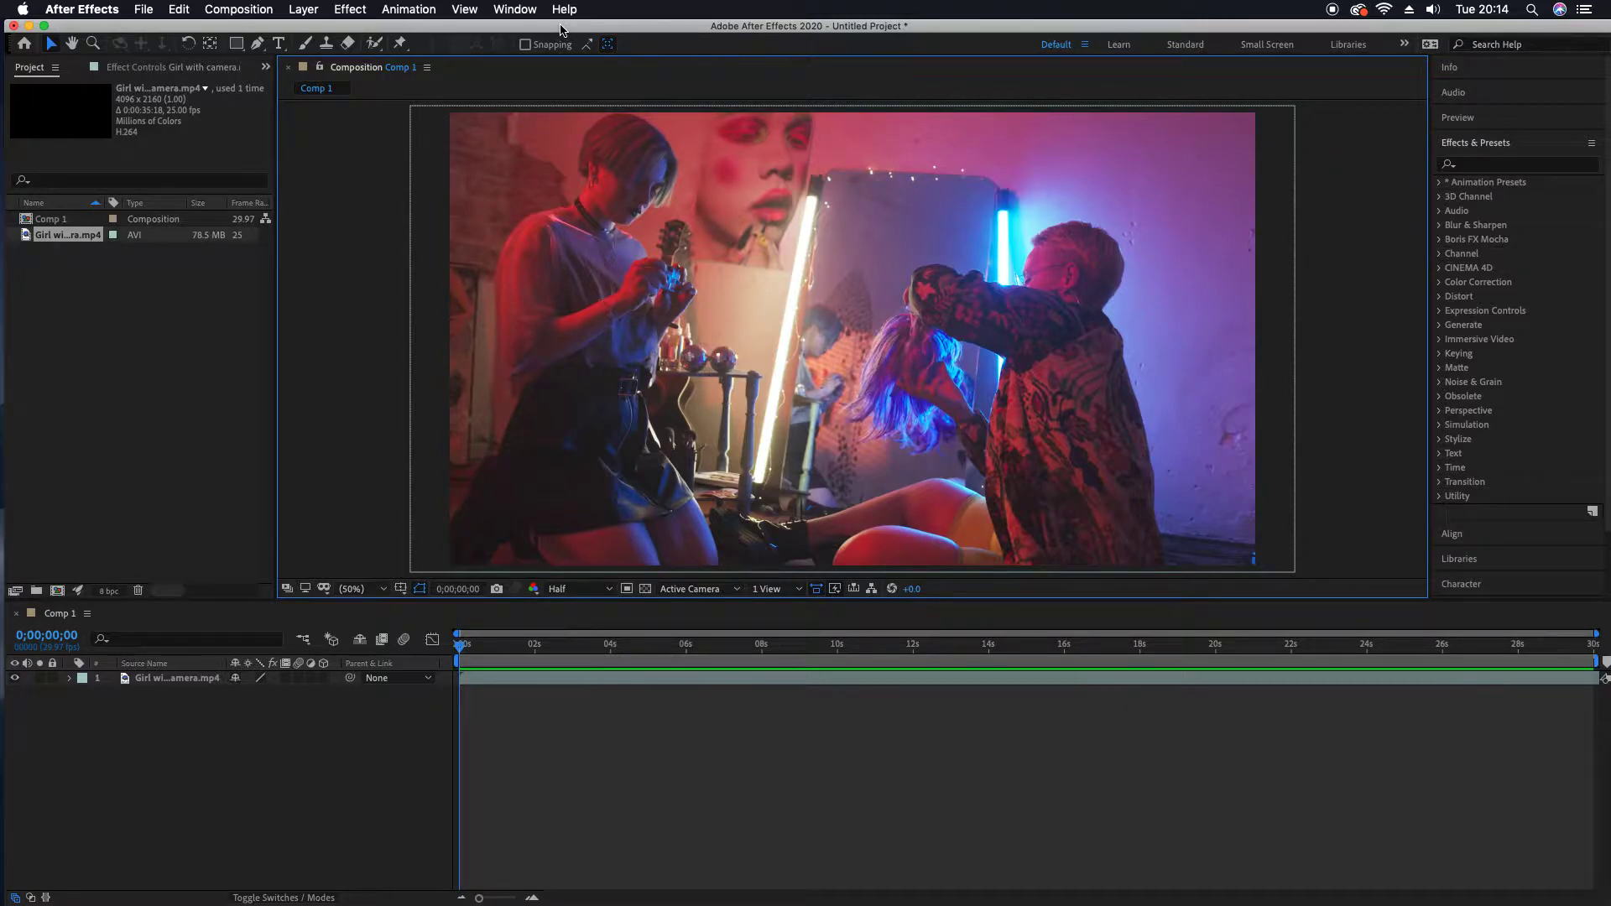
View the source clip in the desktop's CC Light Rays Tutorial folder and return to After Effects
mouse_move(559, 26)
mouse_down()
mouse_move(565, 55)
mouse_move(555, 40)
mouse_up()
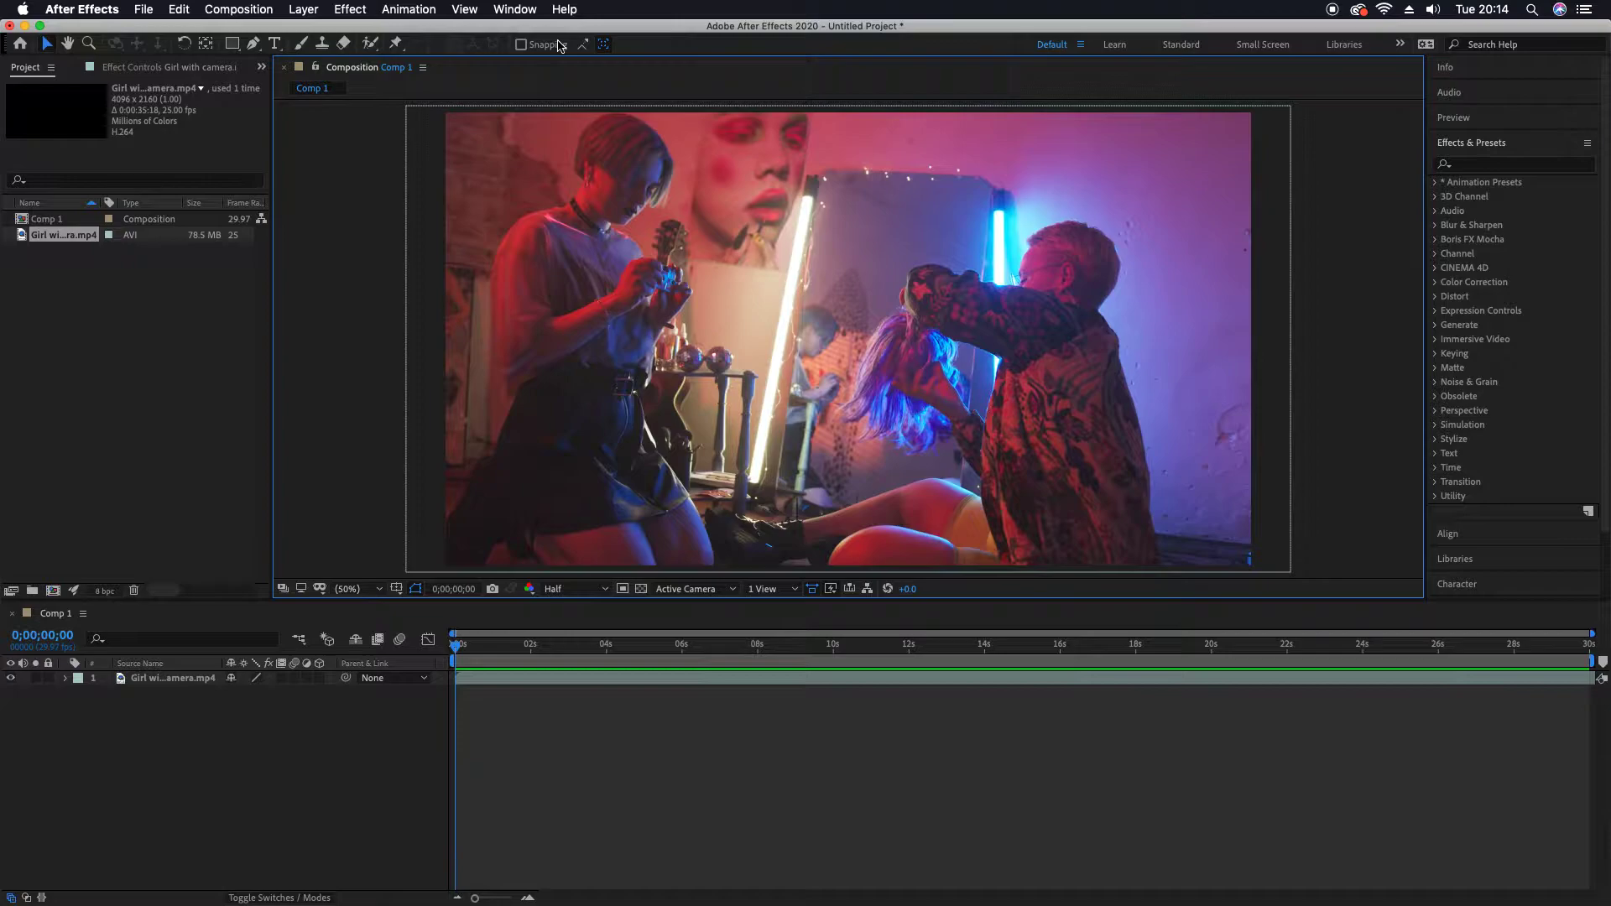
drag(423, 28, 709, 66)
double_click(269, 327)
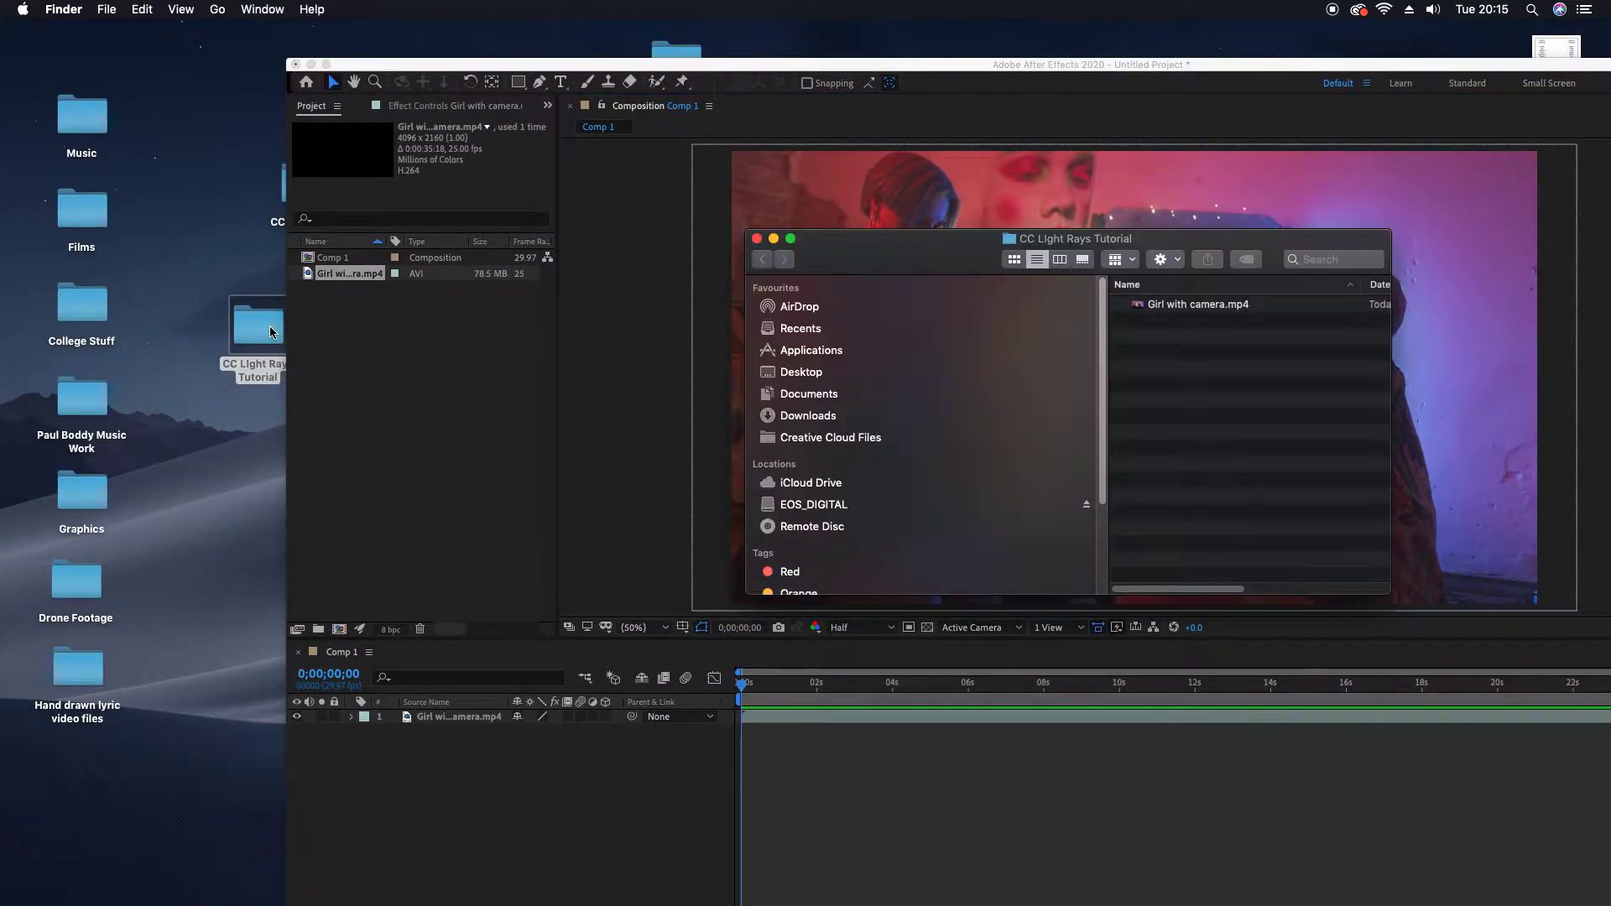
drag(886, 245, 172, 376)
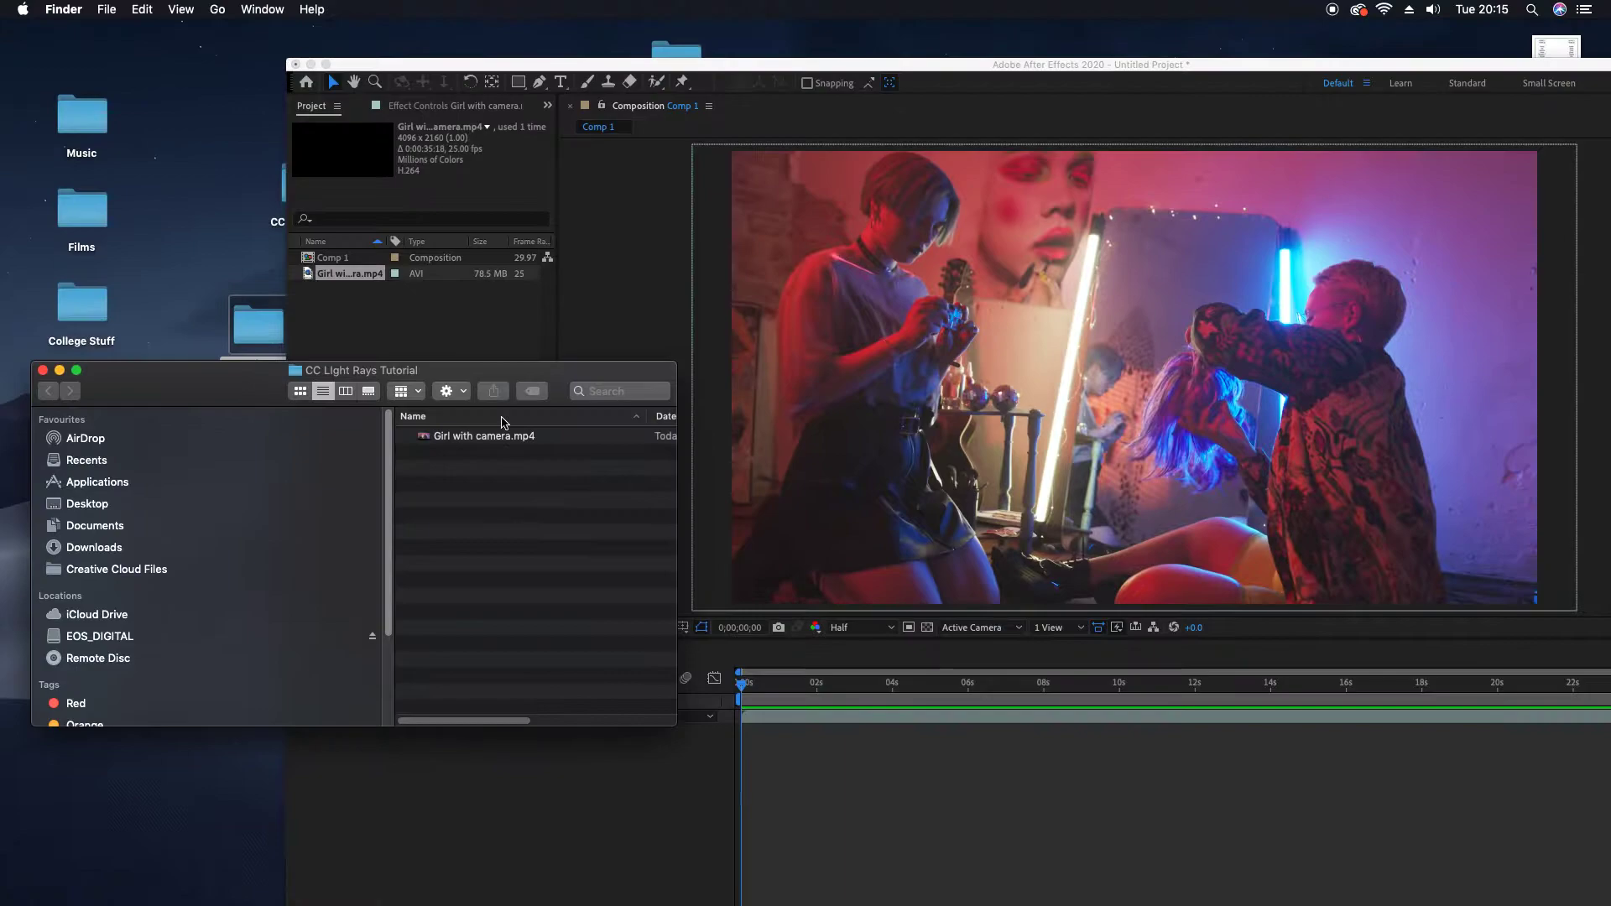
double_click(430, 65)
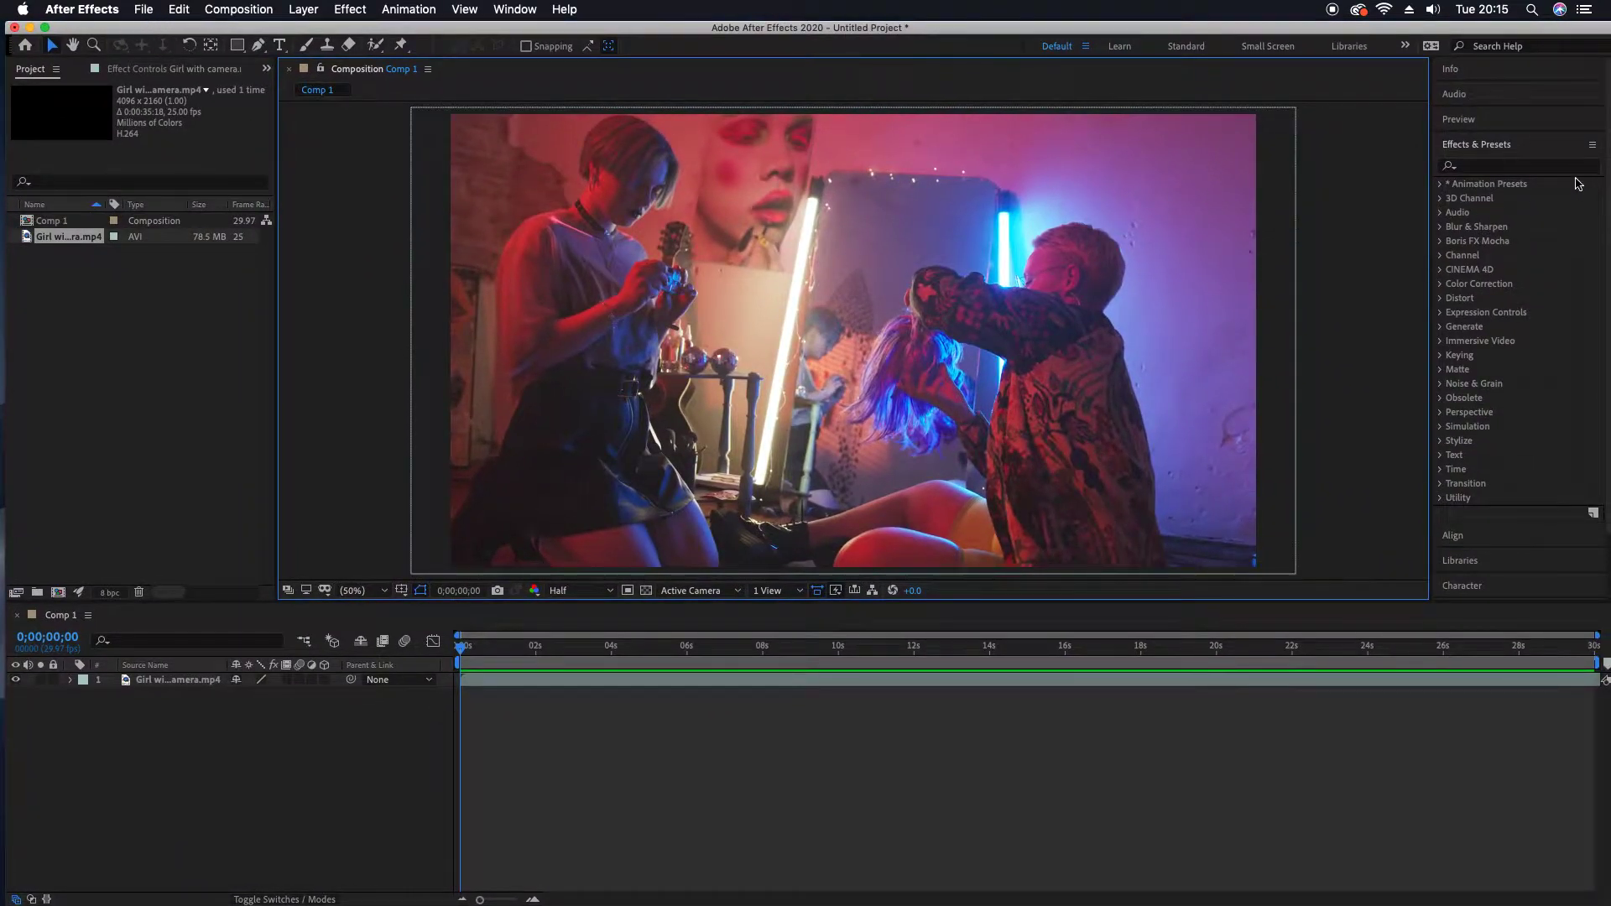
Find the CC Light Rays effect, apply it to Girl with camera.mp4, and place its center on the camera at about 1245, 785
click(1506, 167)
text(cc light)
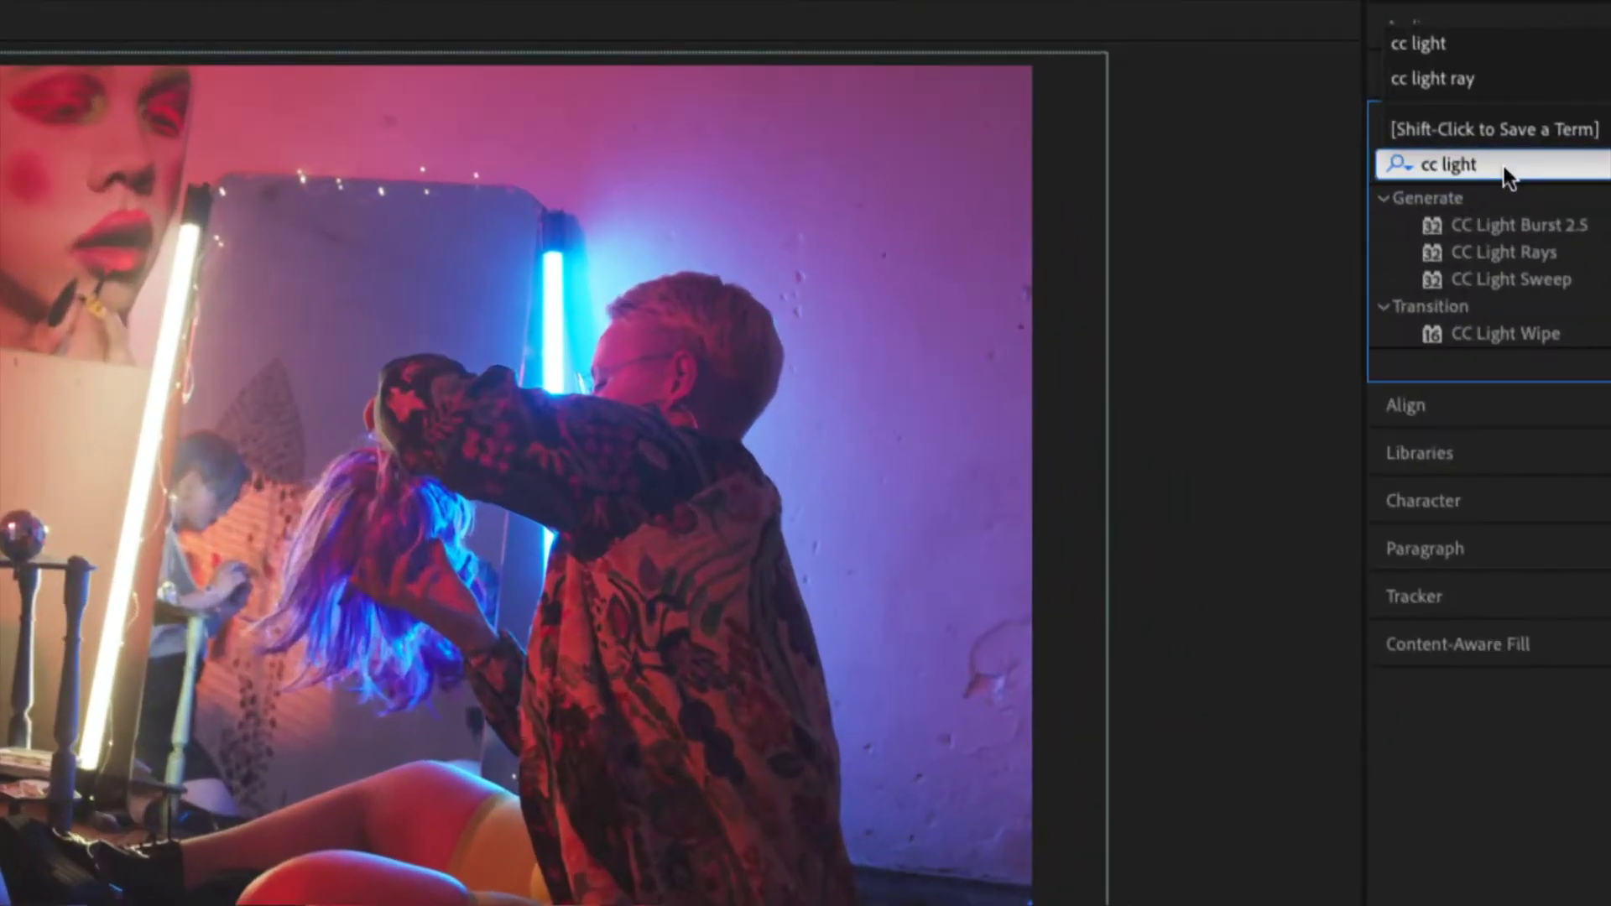
text( rays)
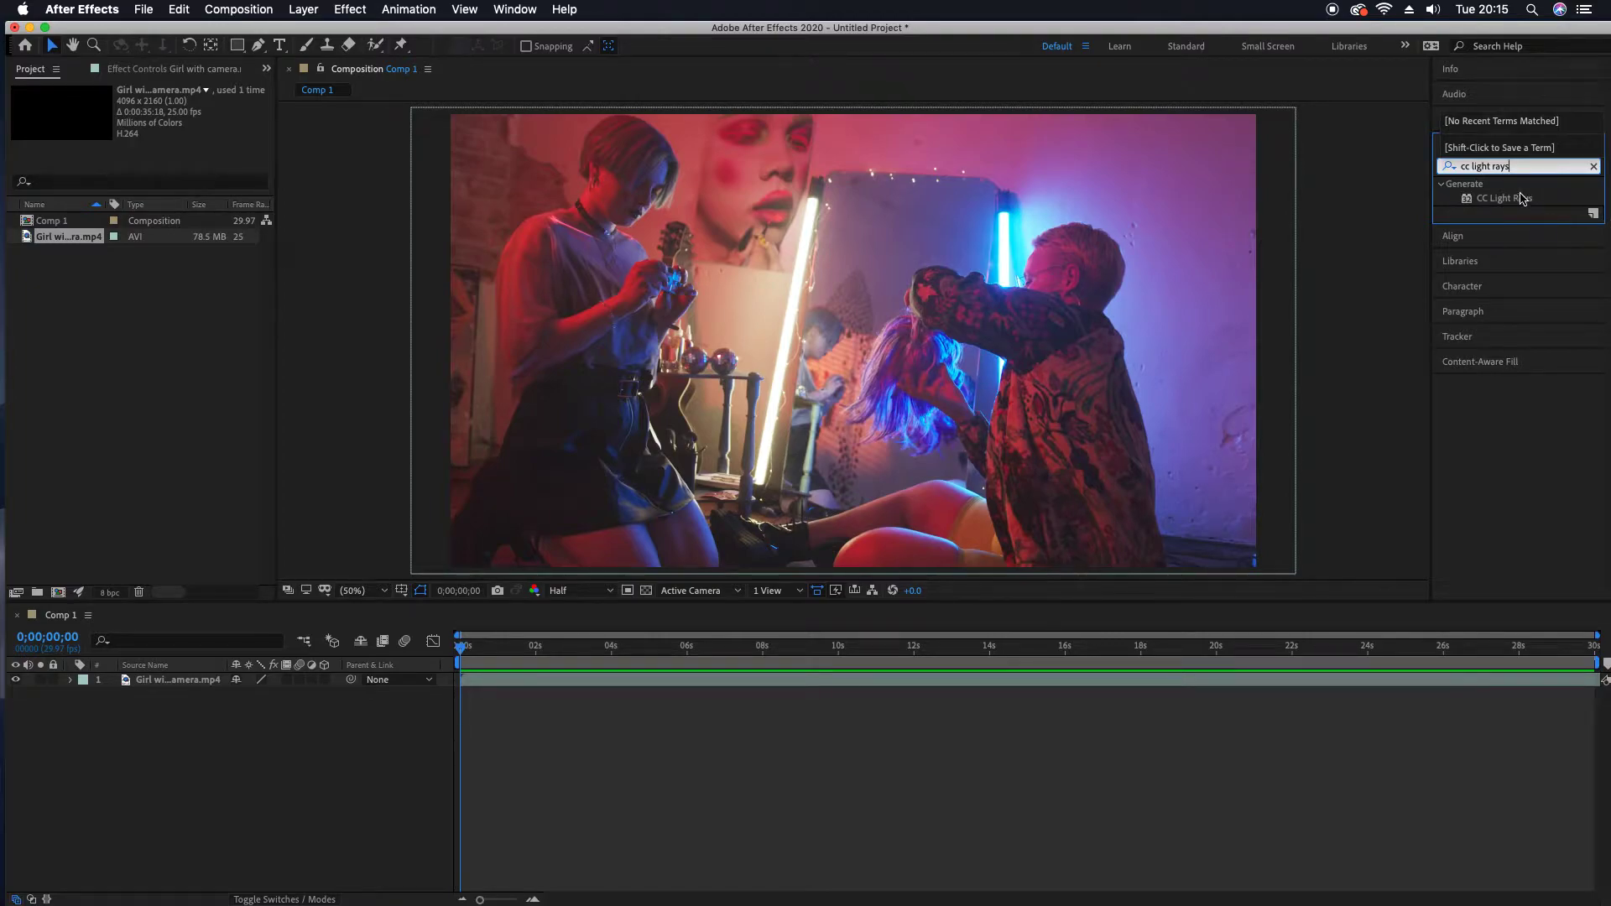
drag(1517, 201, 807, 305)
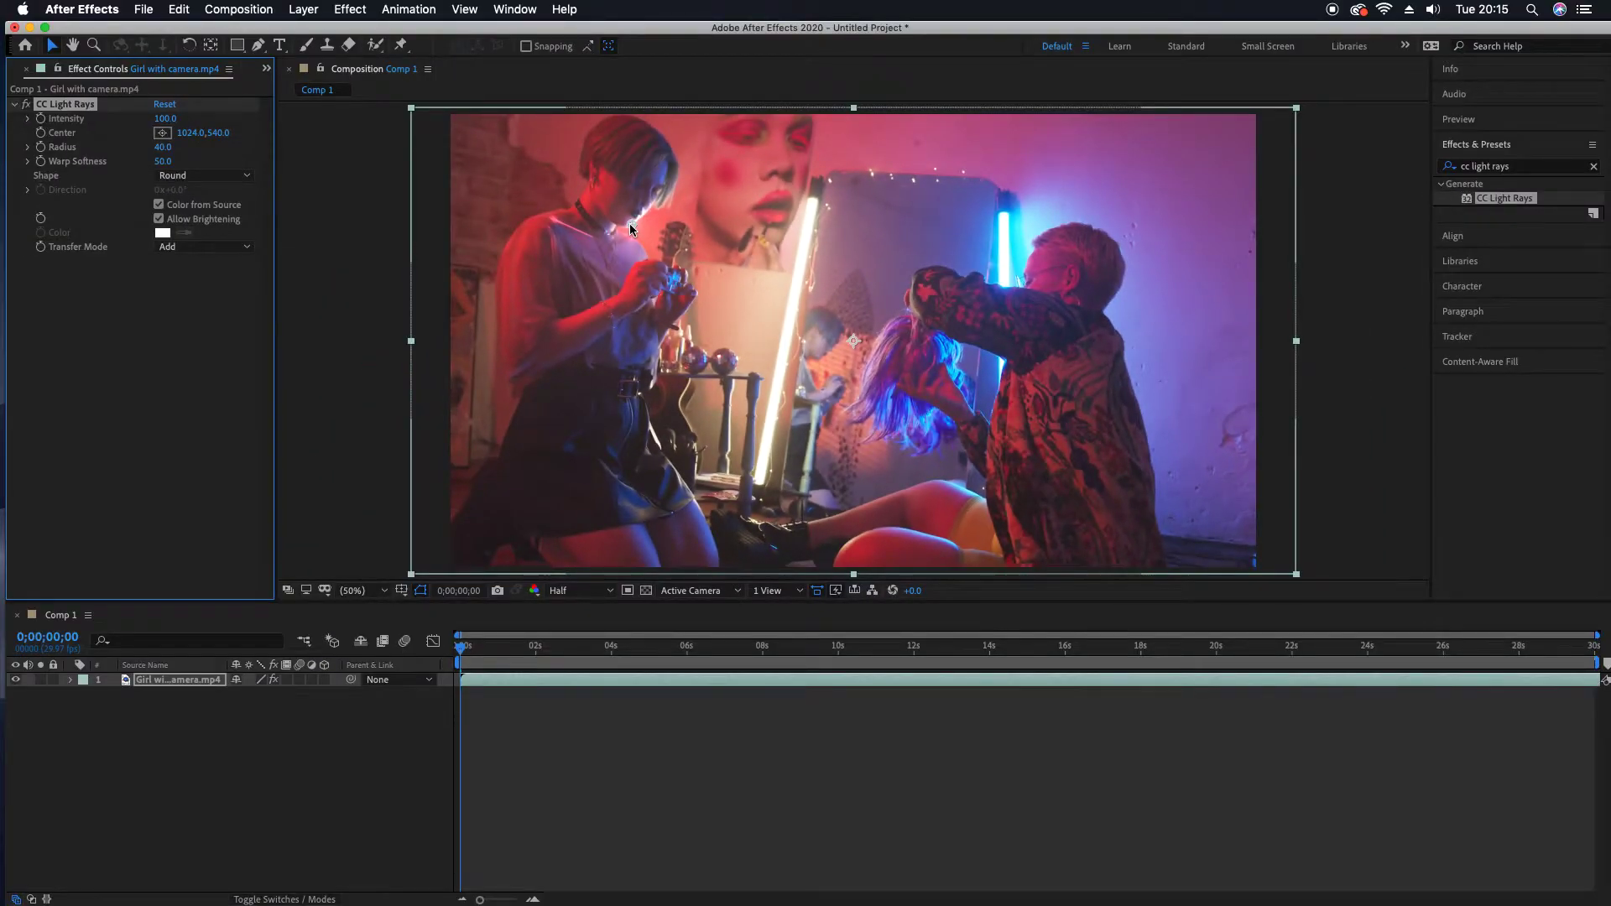
drag(630, 223, 675, 280)
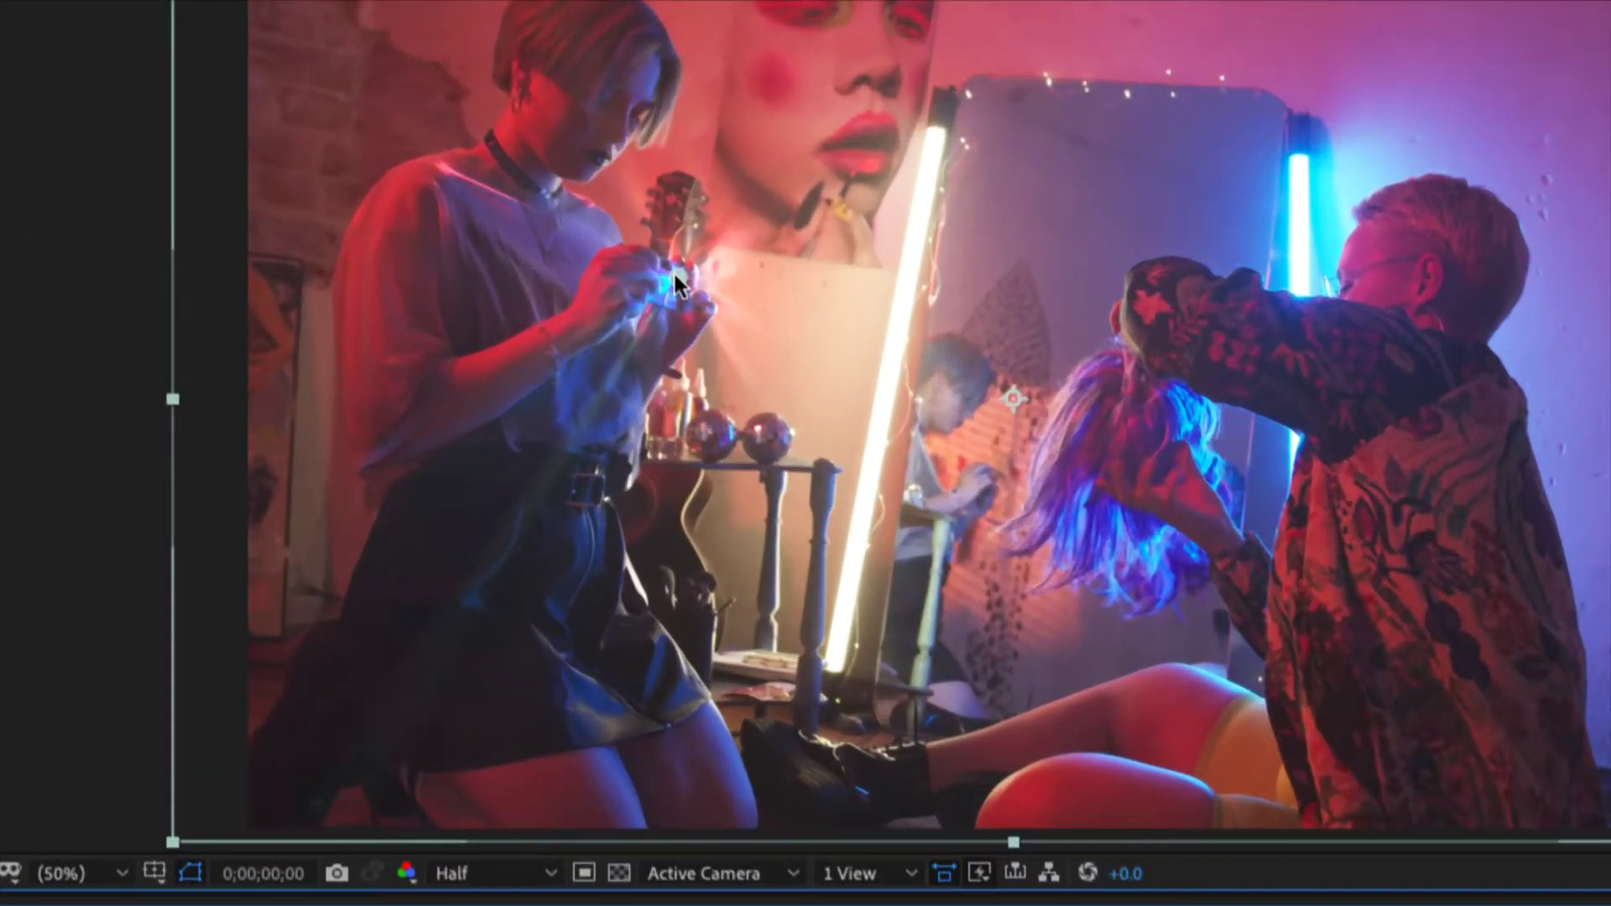
mouse_move(675, 272)
mouse_down()
mouse_move(694, 272)
mouse_move(671, 281)
mouse_up()
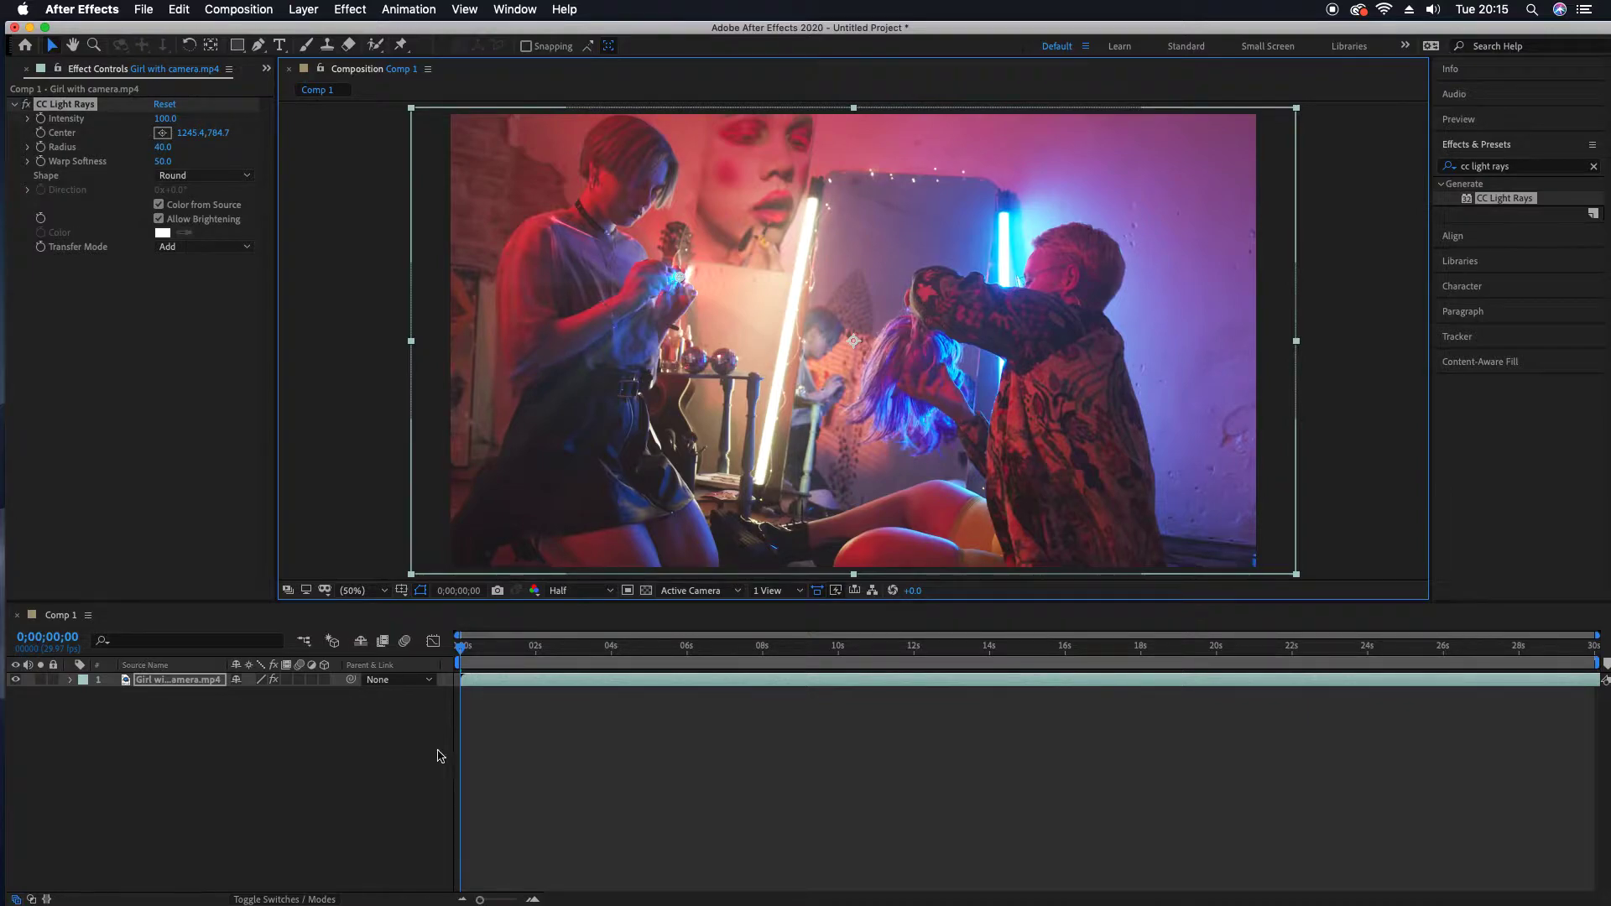
Preview about six seconds of the composition to compare the light rays with the camera's movement, and return to the first frame
key(space)
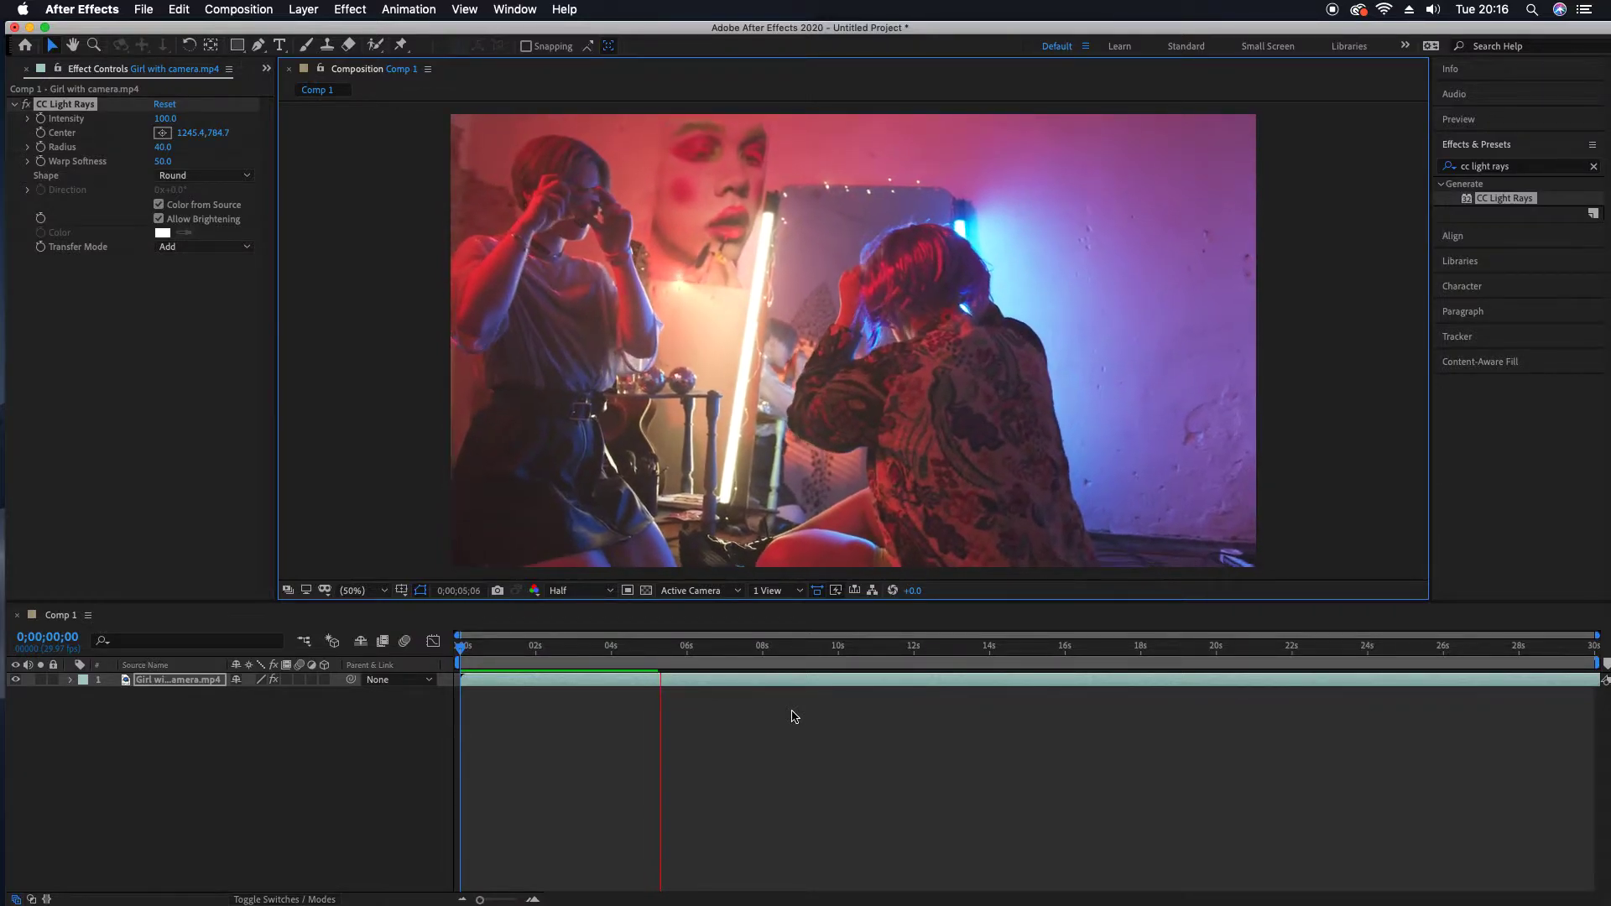
key(space)
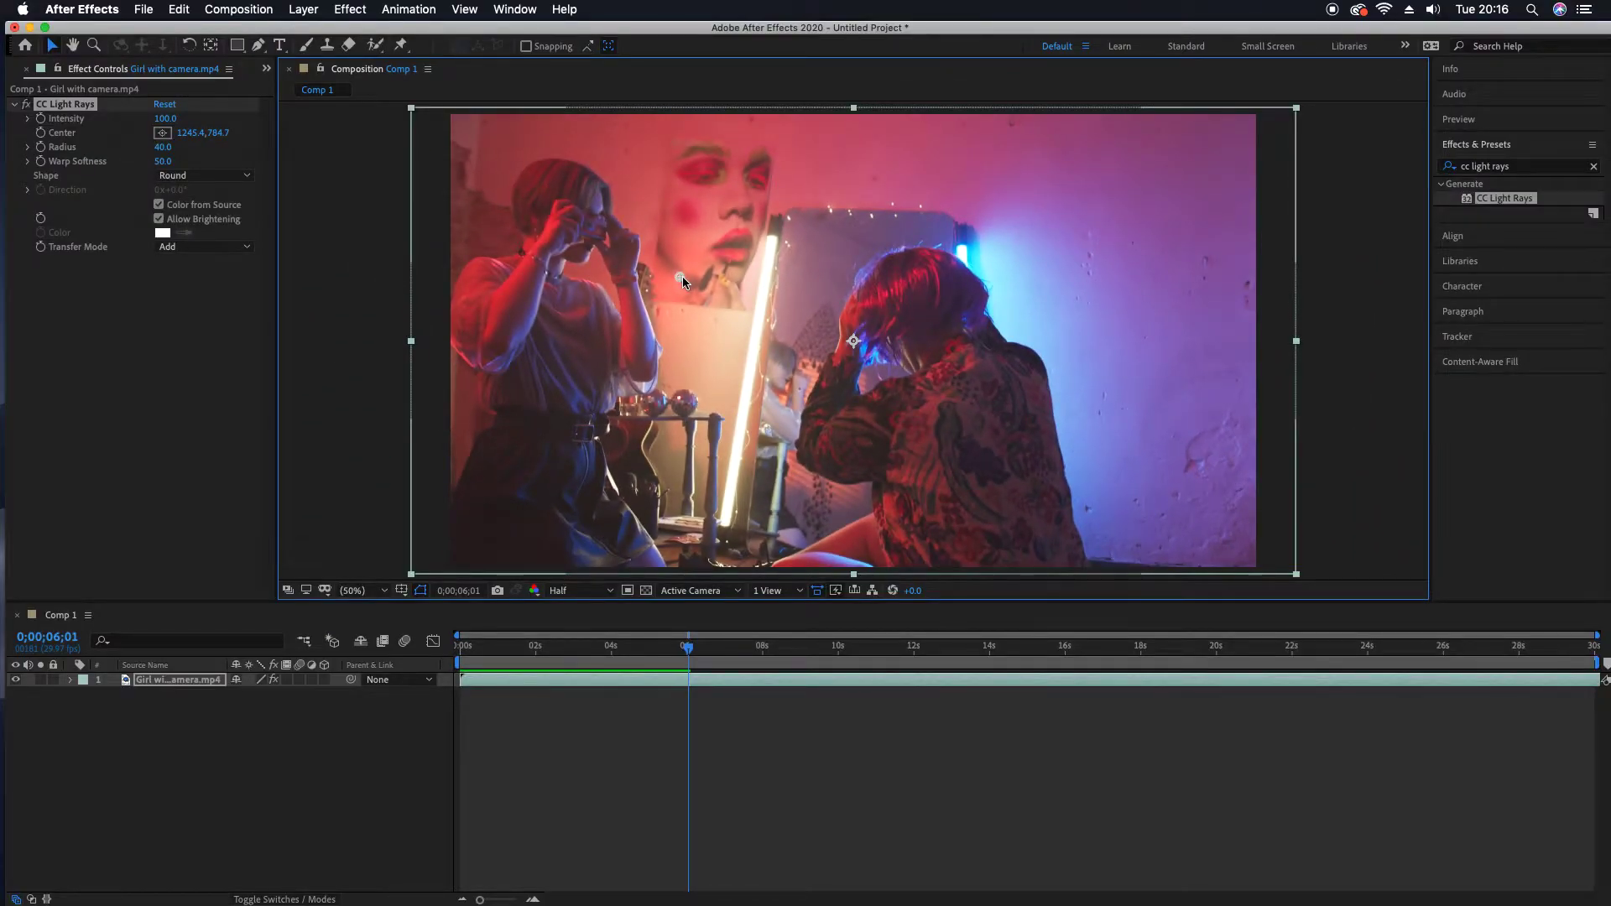
drag(689, 653, 442, 655)
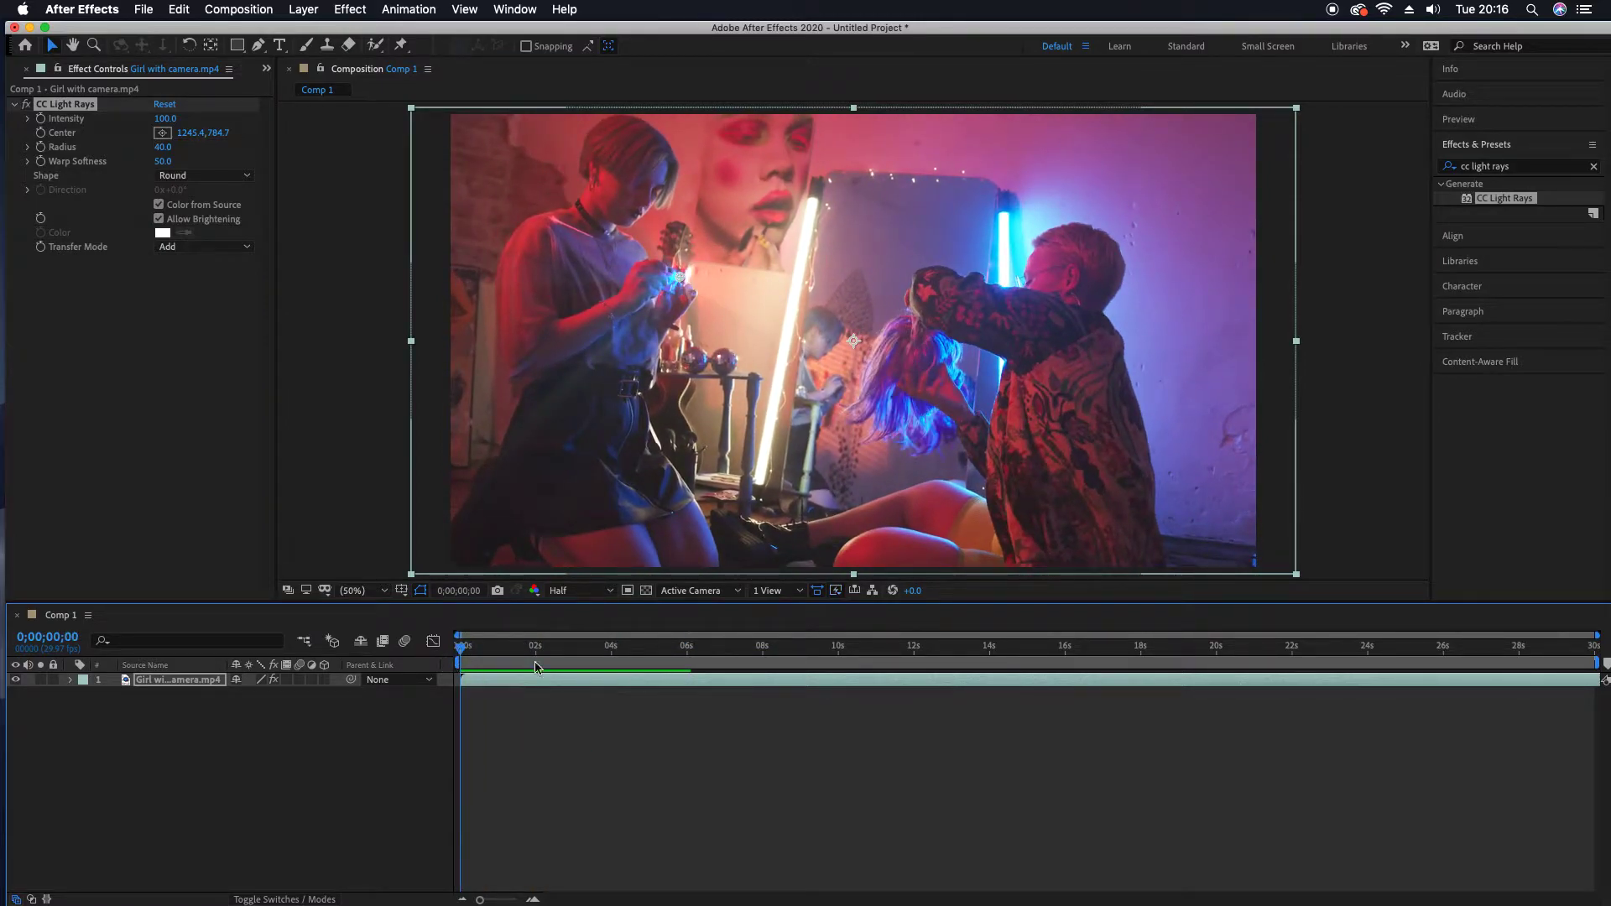
Place the rays' center at about 1226, 777, enable Center keyframing at 0;00;00;00, and expand the CC Light Rays properties in the timeline
drag(680, 277, 674, 276)
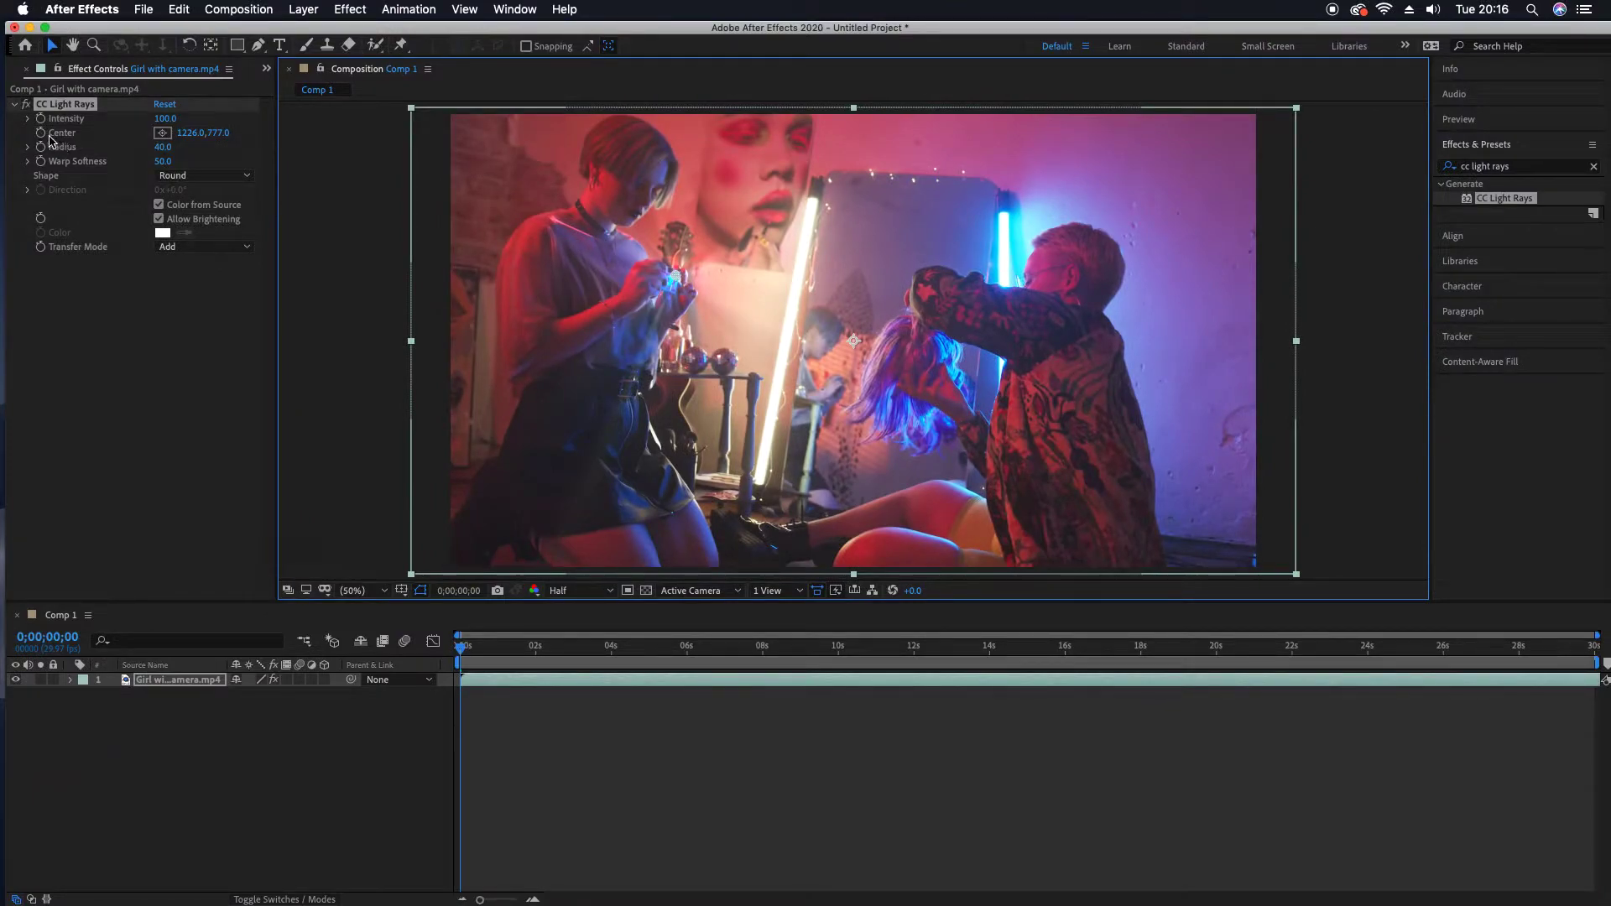
click(42, 133)
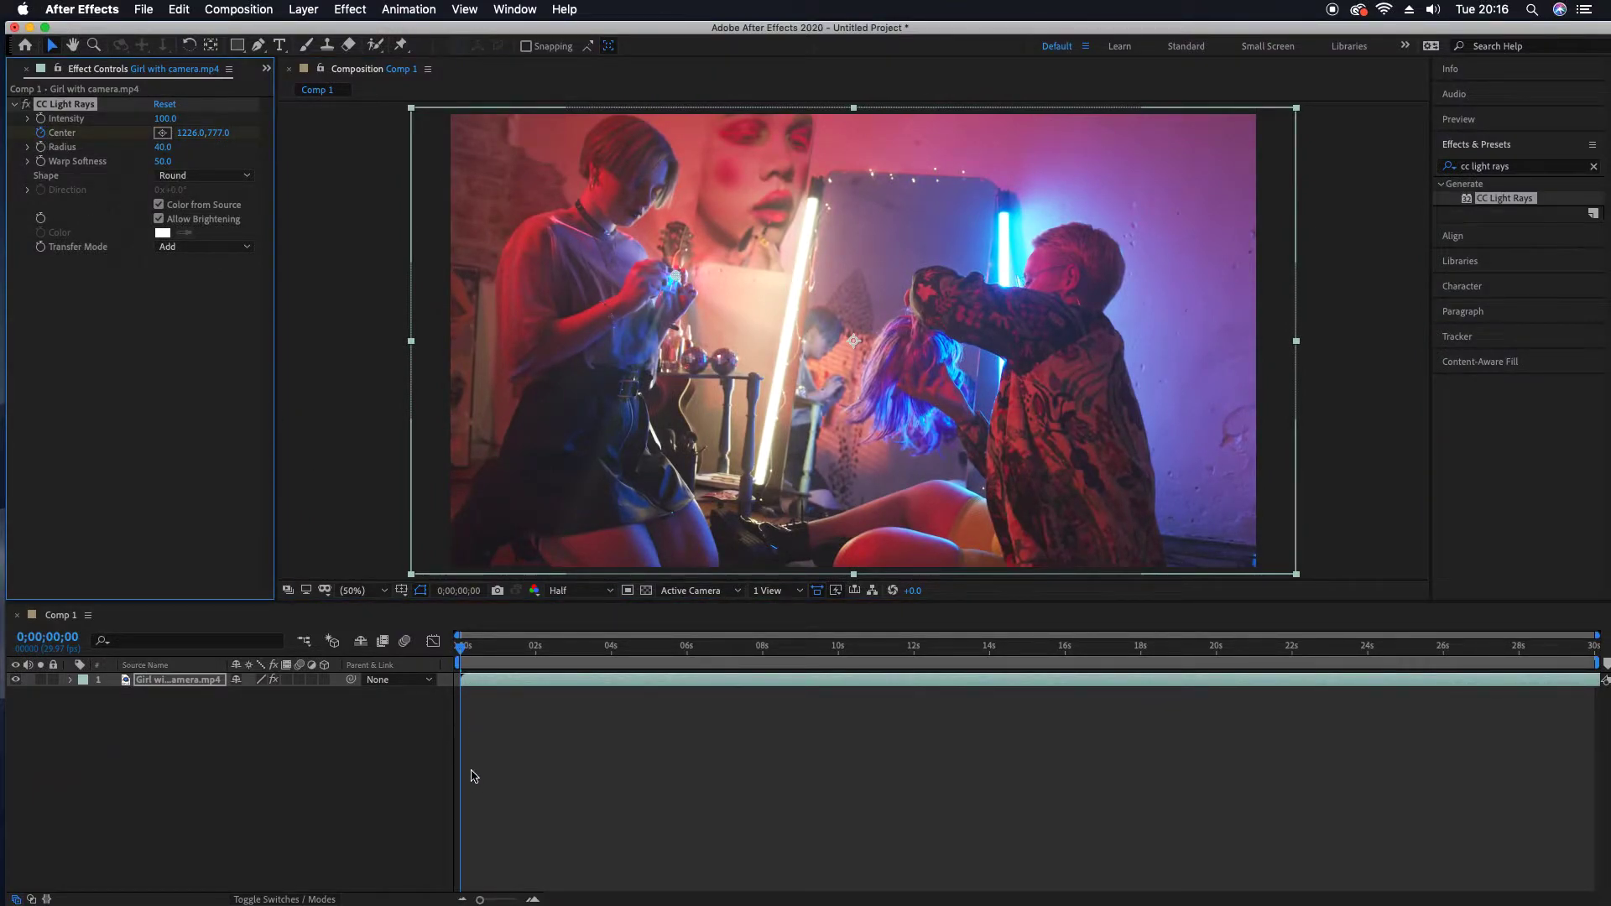
click(70, 681)
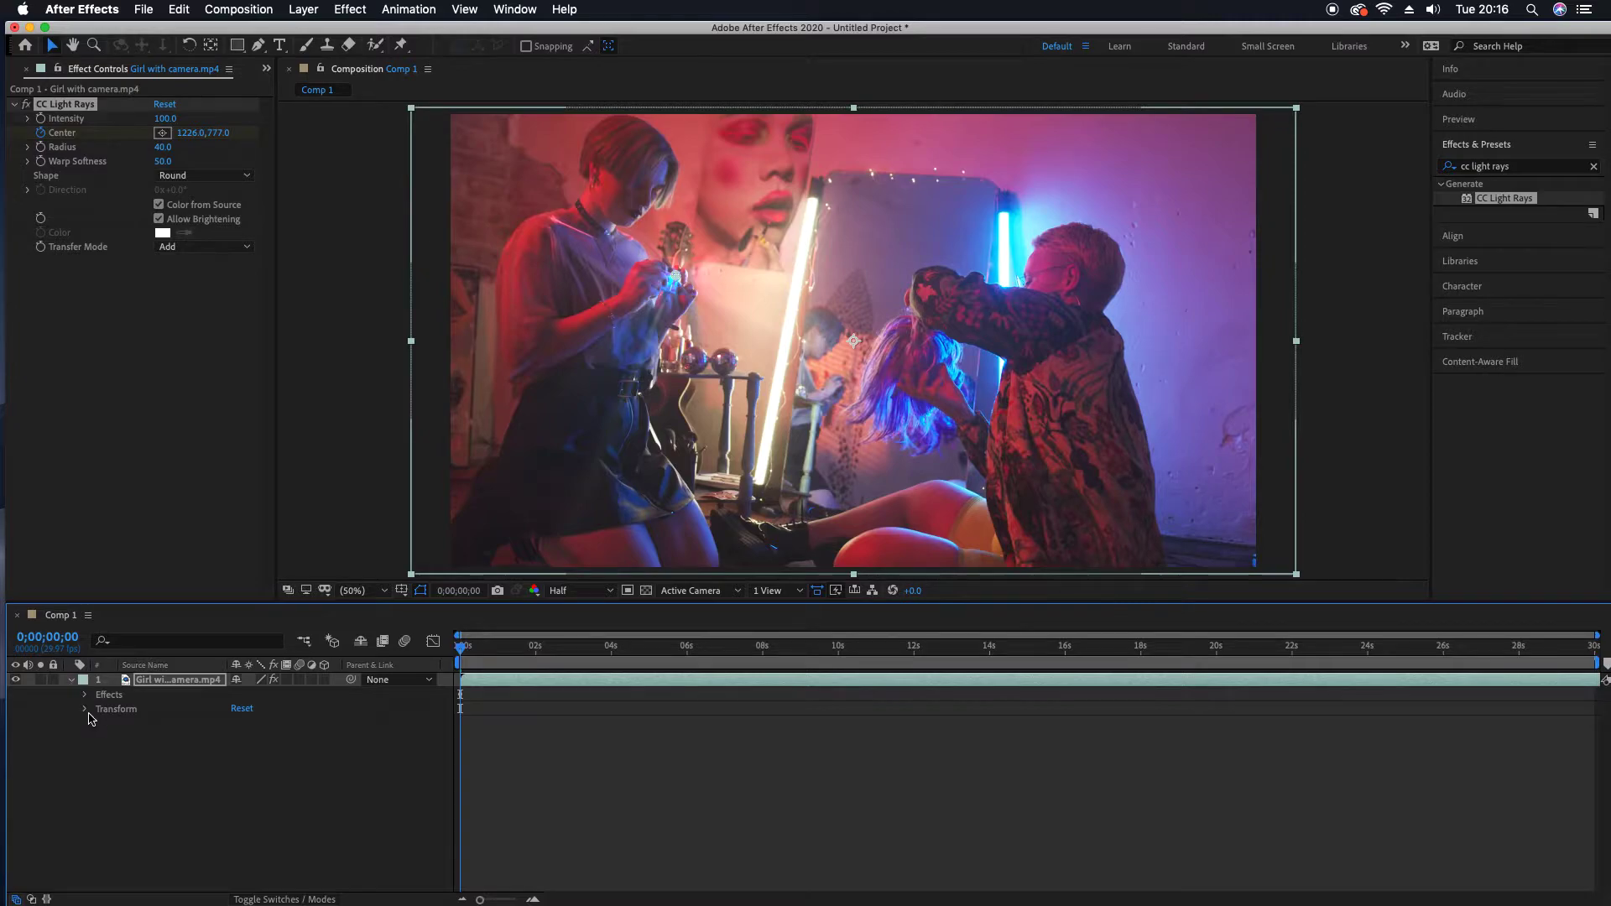
click(85, 696)
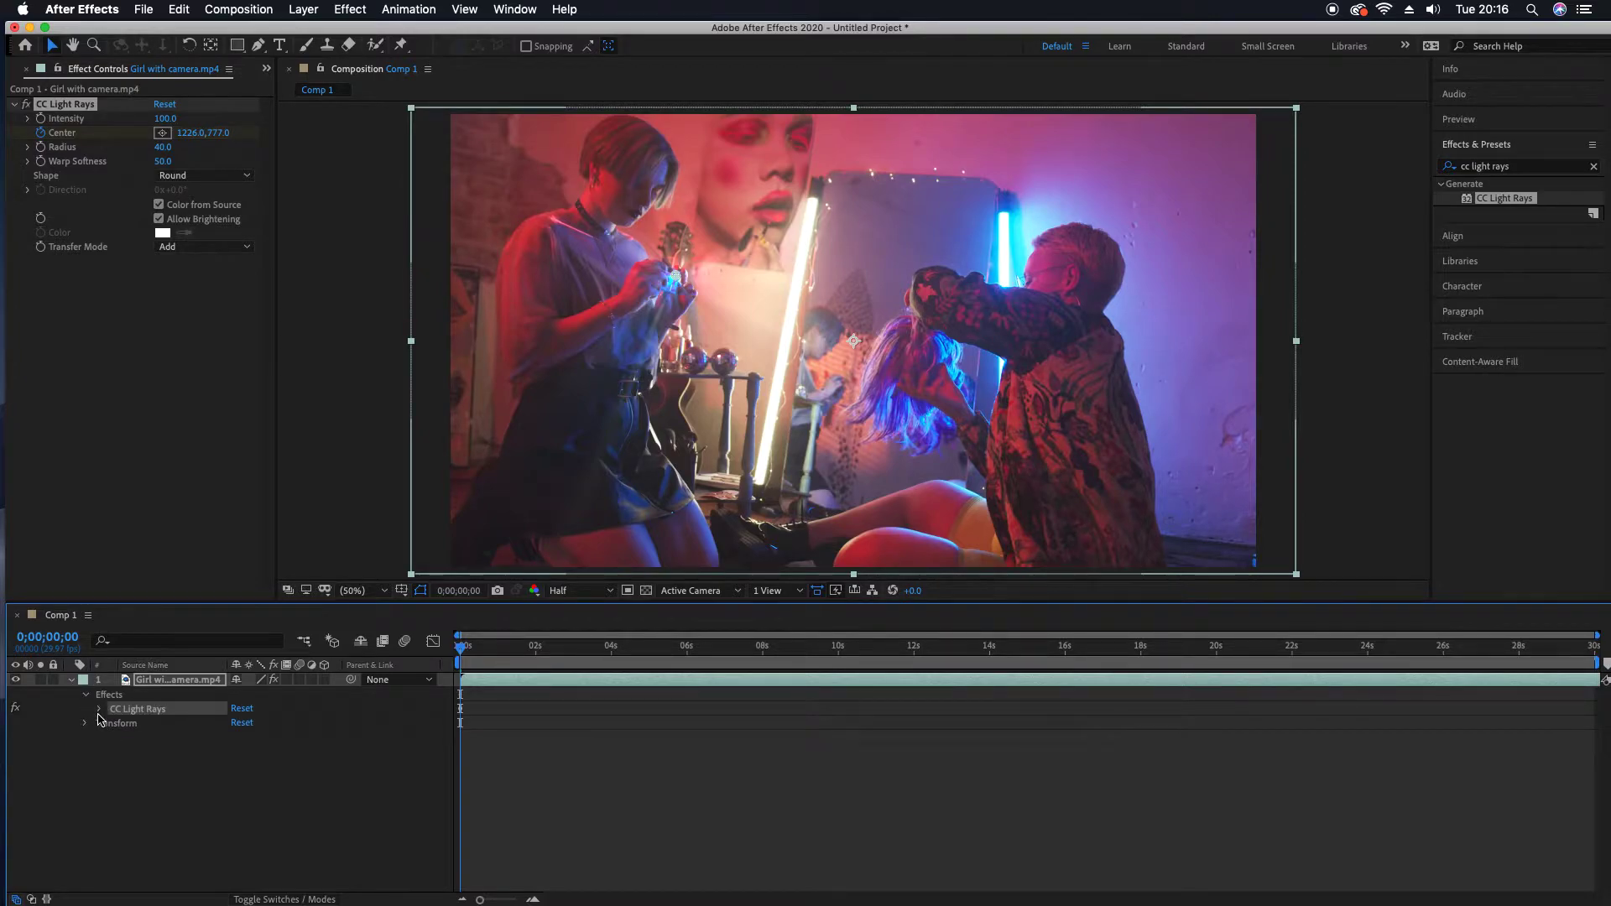
click(98, 711)
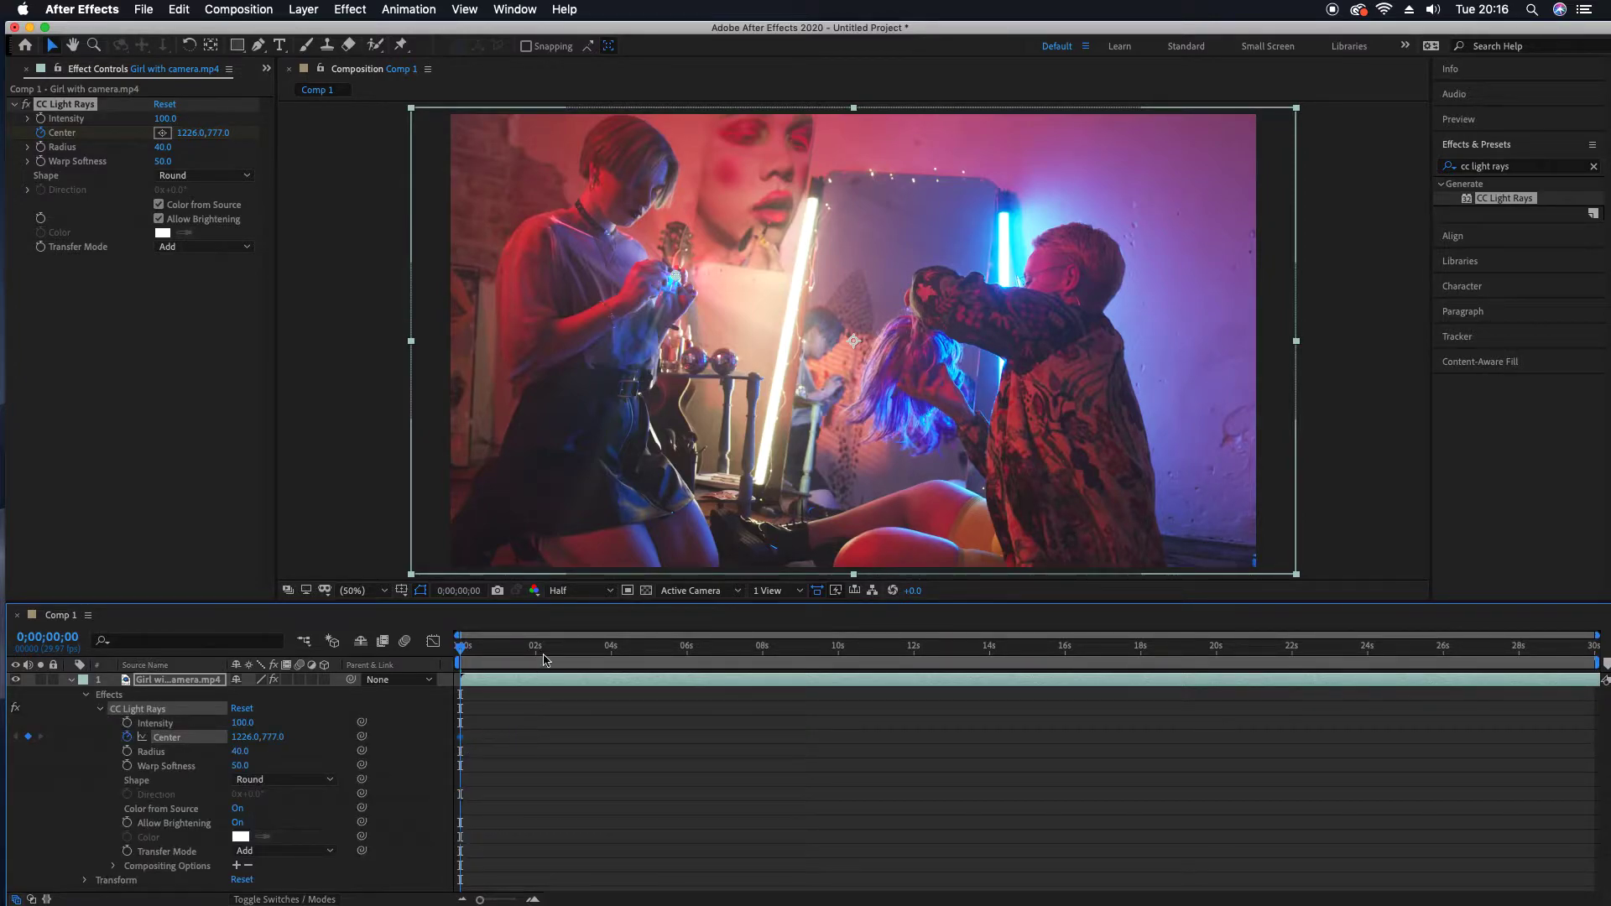
Keyframe the rays' center on the camera at about 1176, 835 for 0;00;00;21 and about 1160, 886 for 0;00;01;03
drag(462, 651, 489, 653)
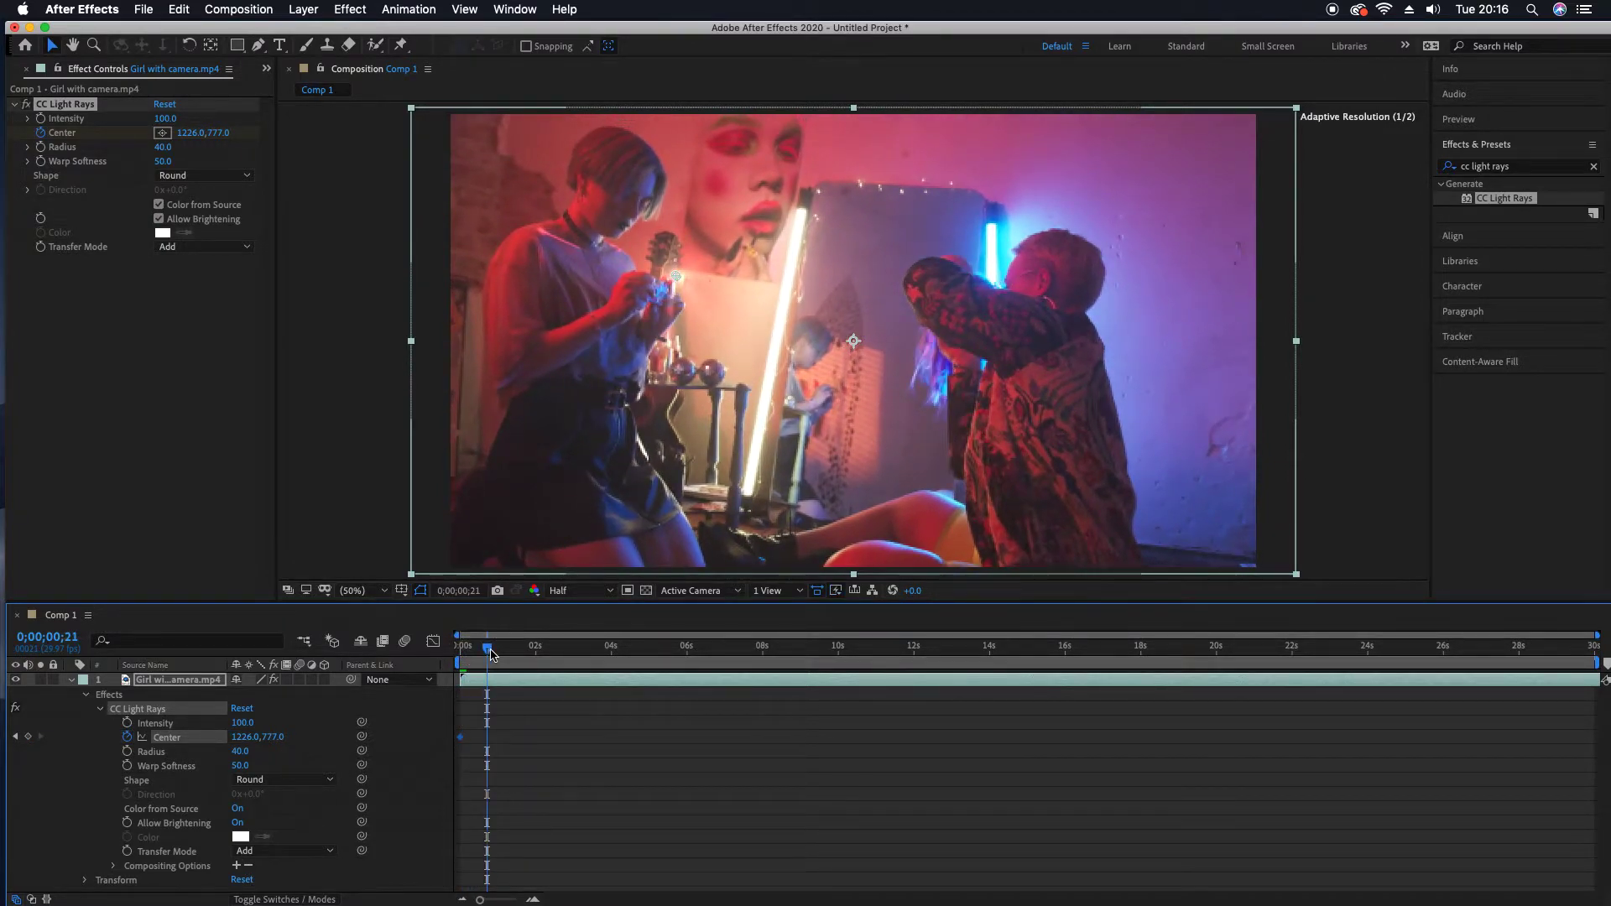
mouse_move(678, 279)
mouse_down()
mouse_move(658, 277)
mouse_move(666, 293)
mouse_up()
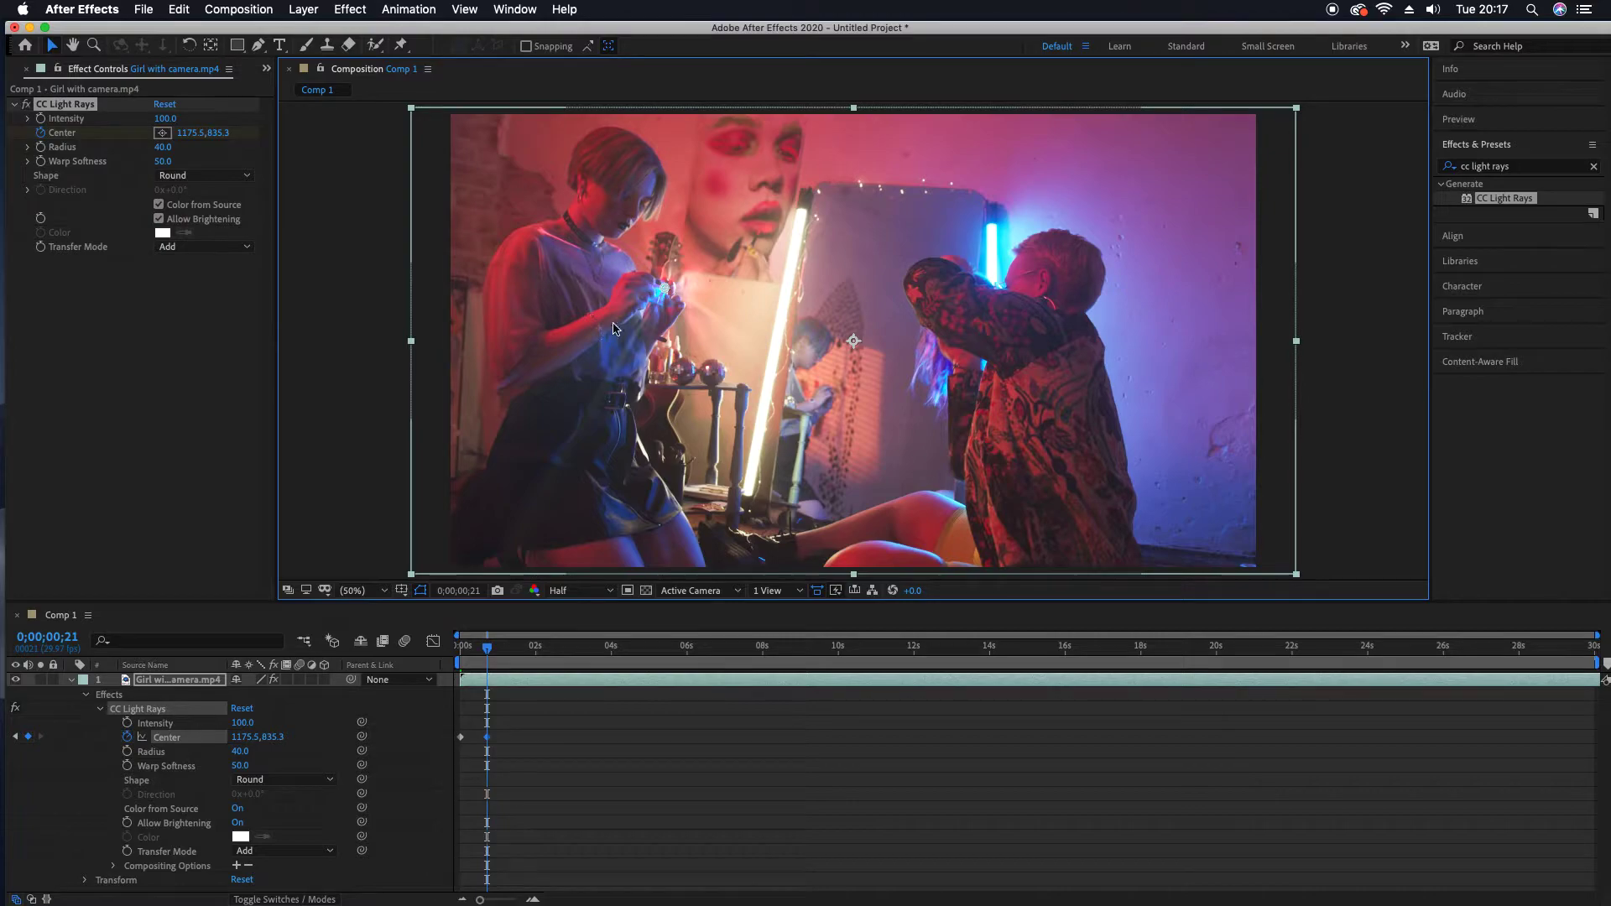
click(489, 647)
key(space)
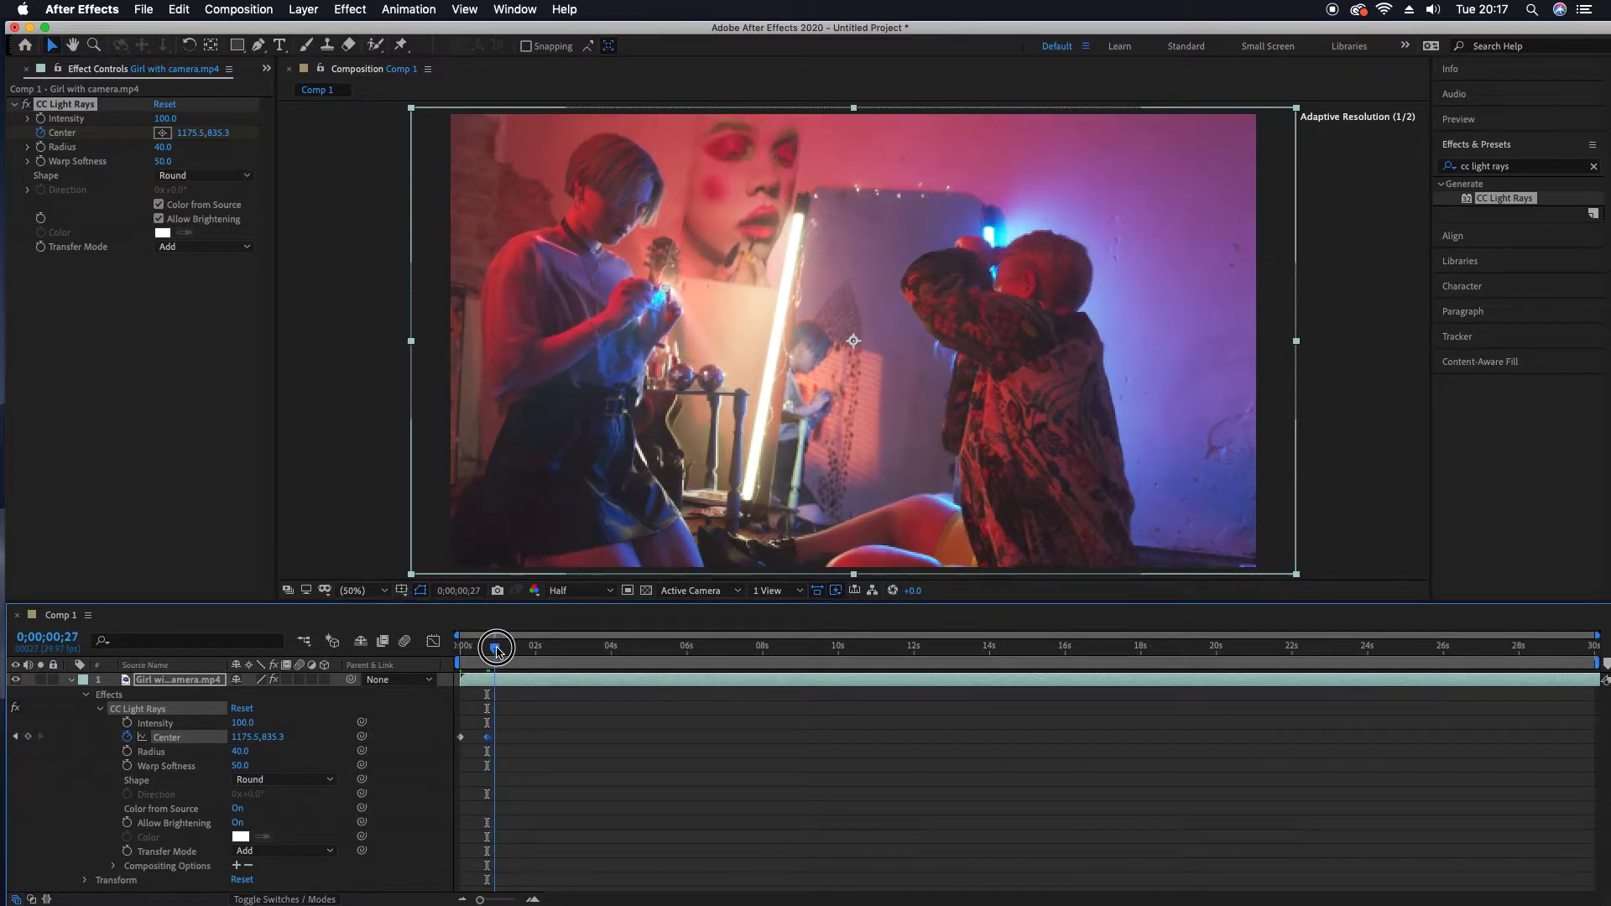
drag(664, 292, 661, 304)
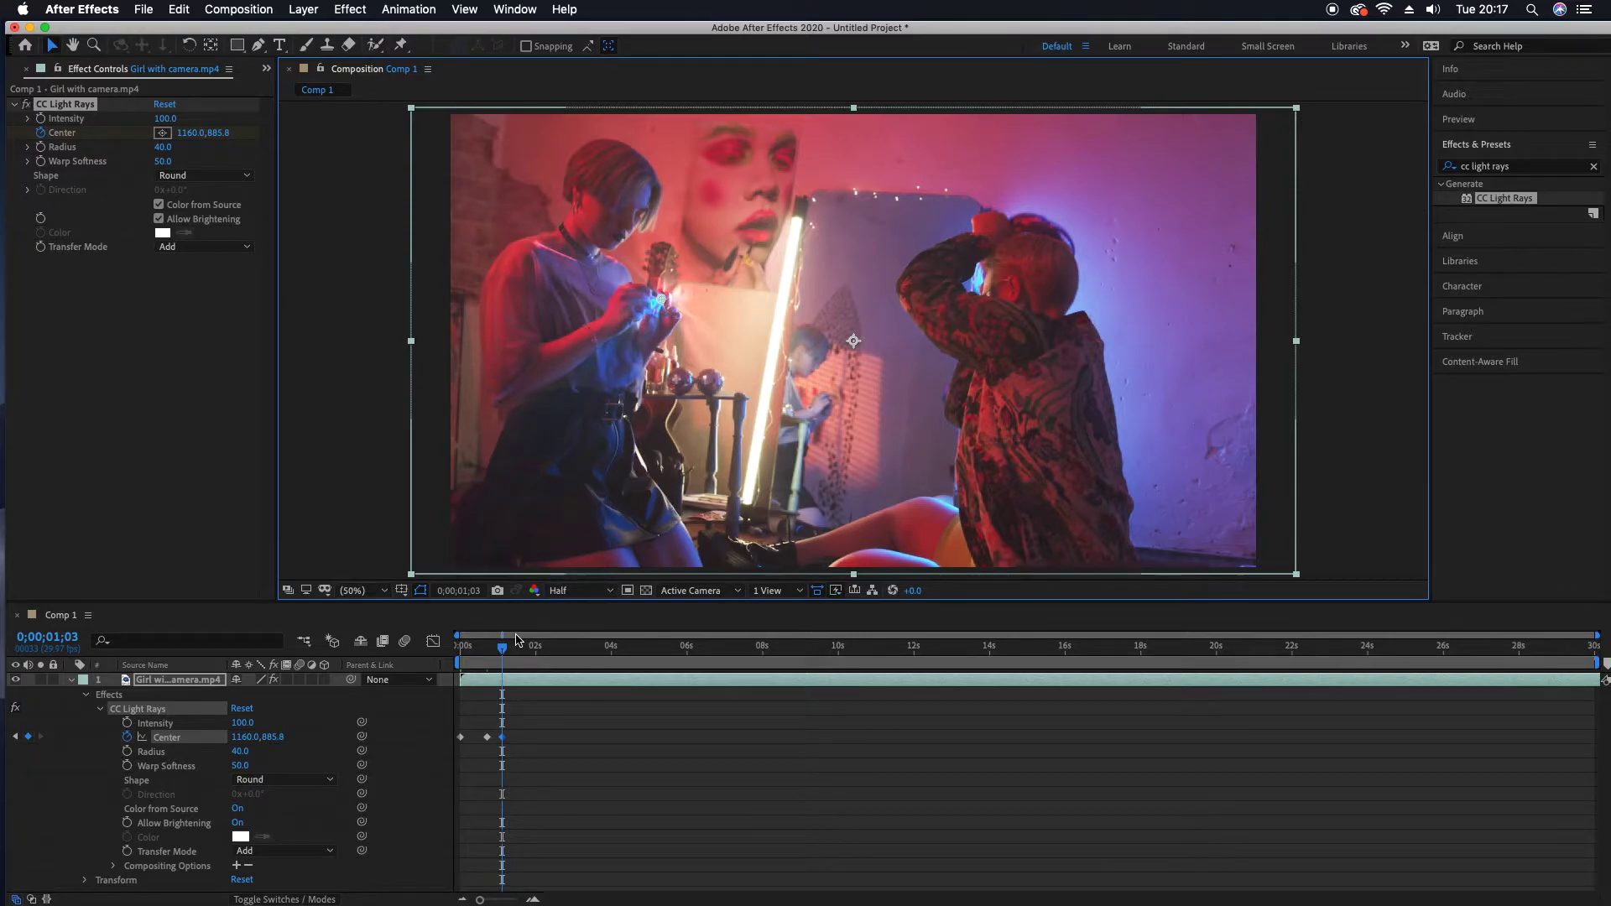
Keyframe the rays' center at about 1137, 940 for 0;00;01;21 and about 1183, 878 shortly after 2 seconds, following the camera
key(space)
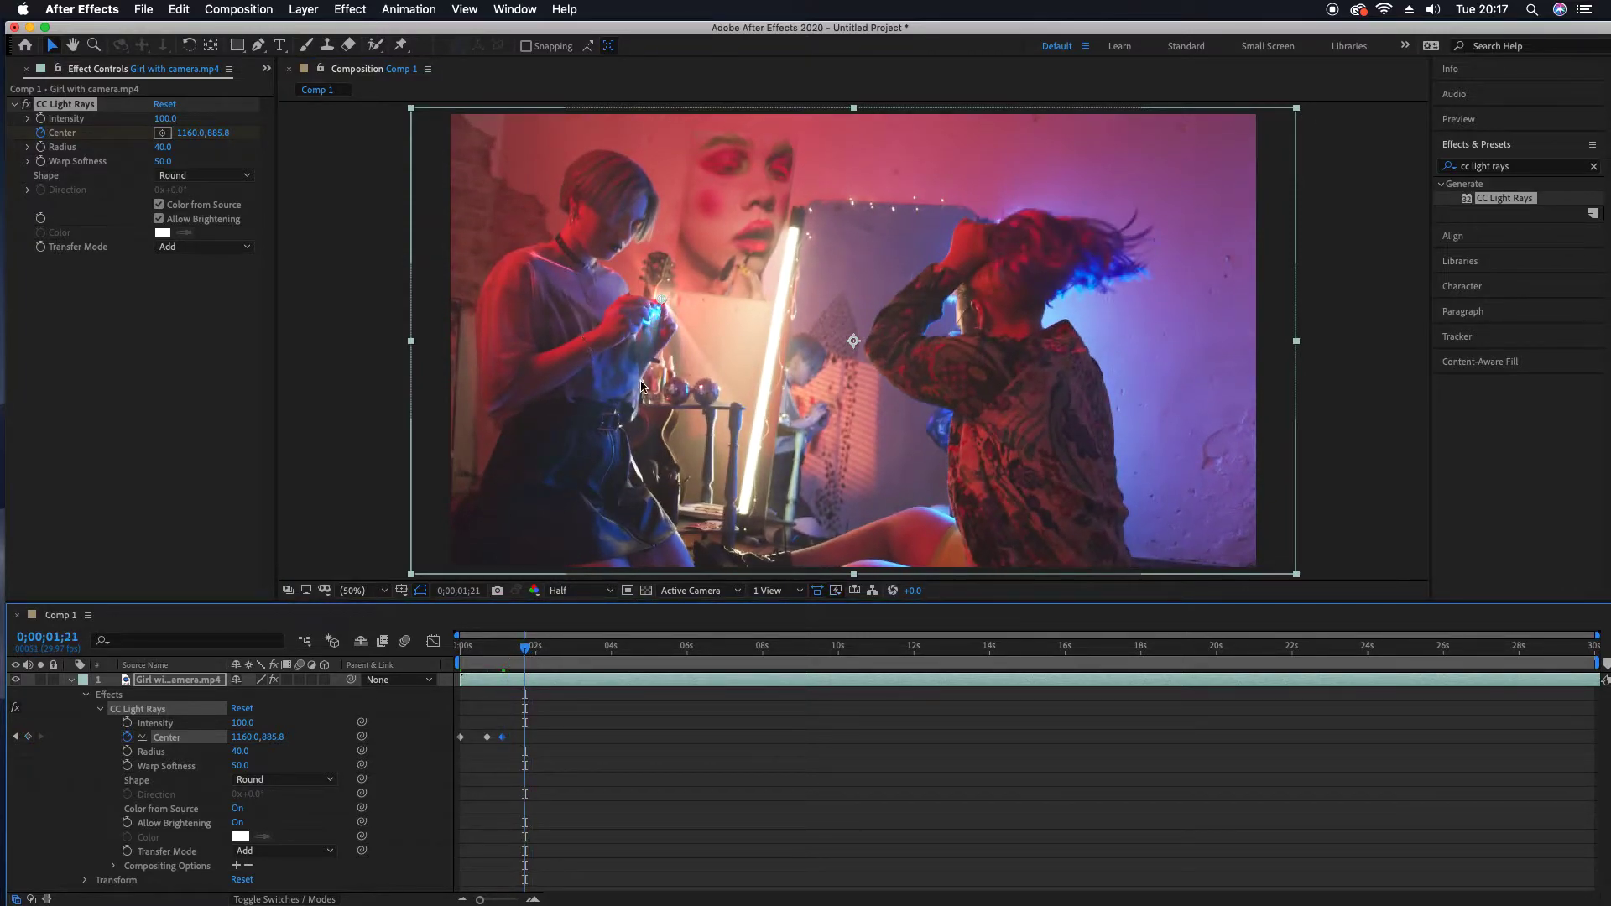
drag(661, 305, 655, 313)
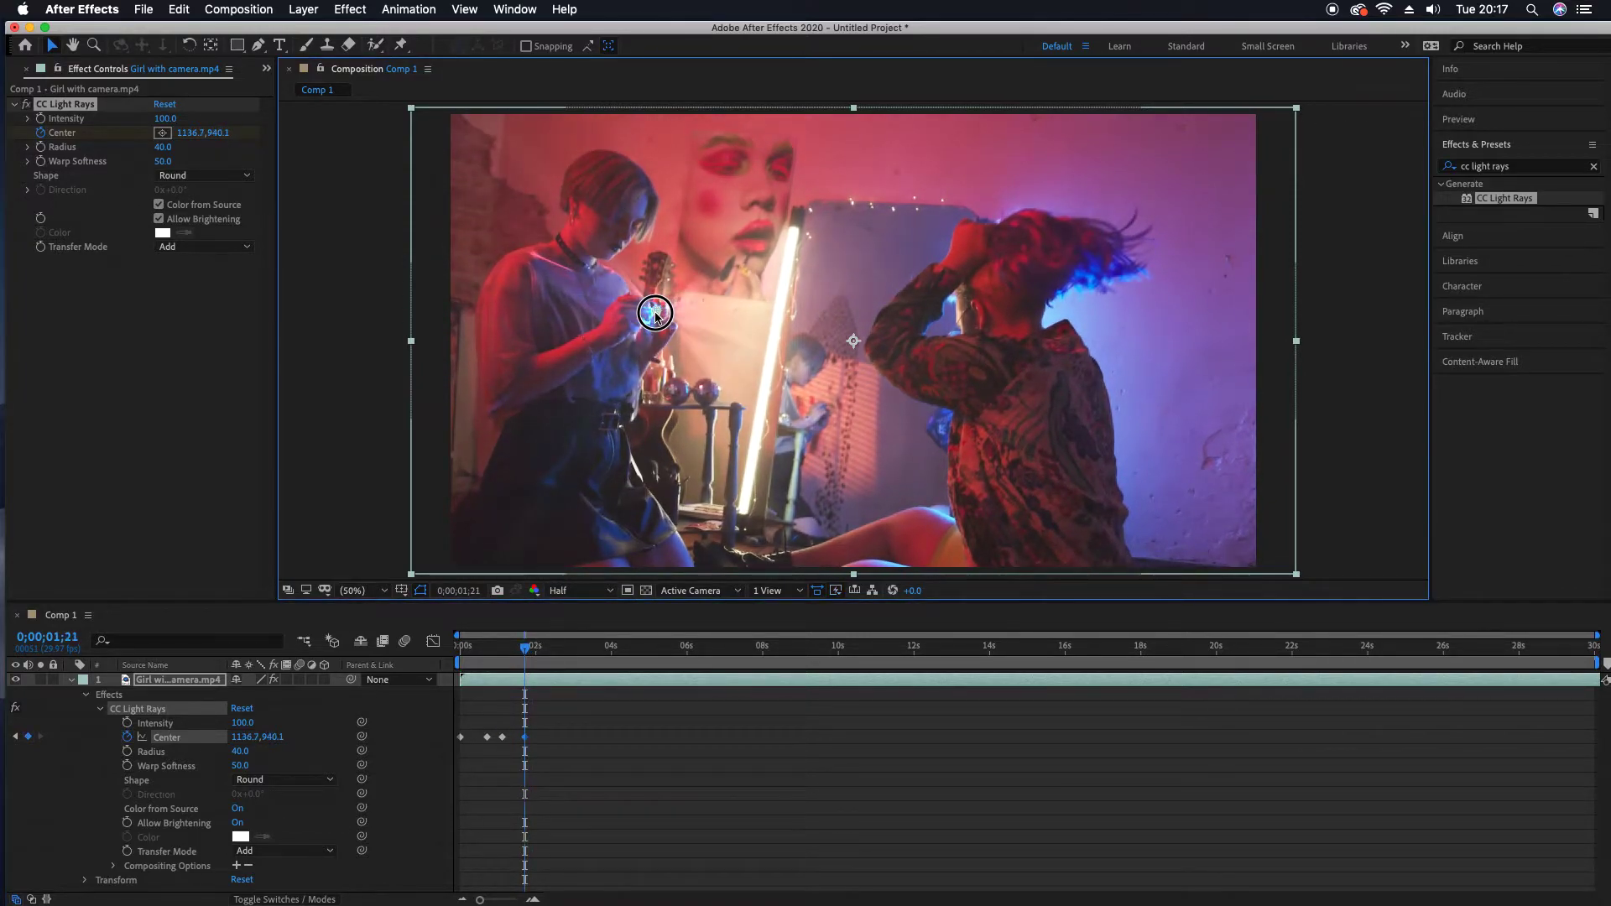
key(space)
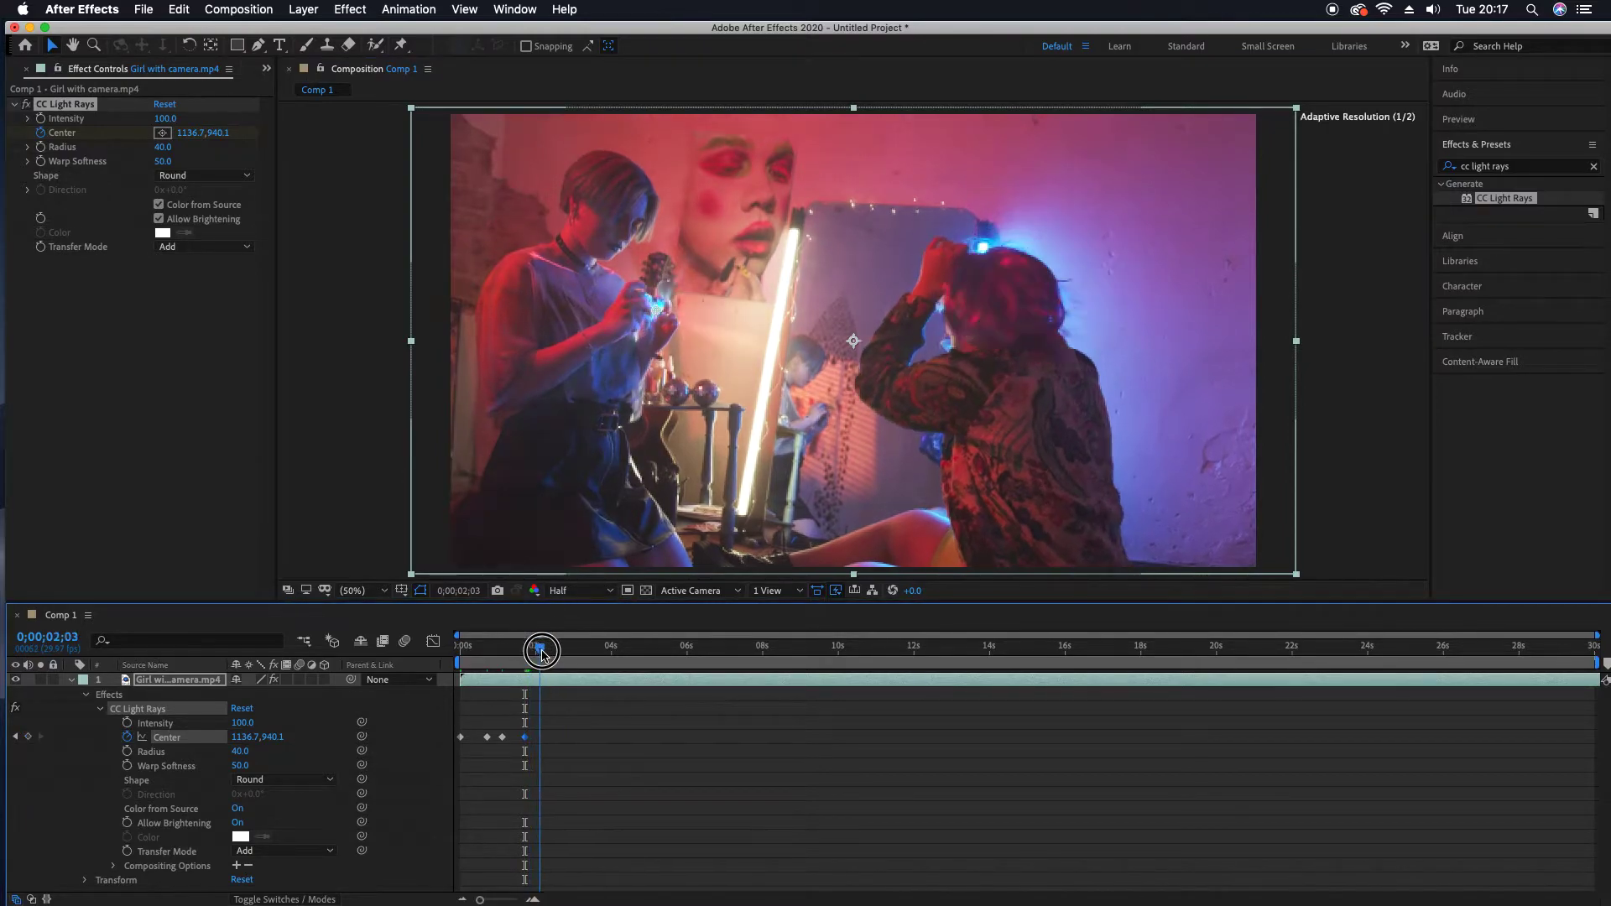
drag(655, 313, 666, 297)
Keyframe the rays' center at about 1249, 878 for 0;00;03;08 and about 1273, 711 just after 4 seconds
drag(556, 654, 583, 651)
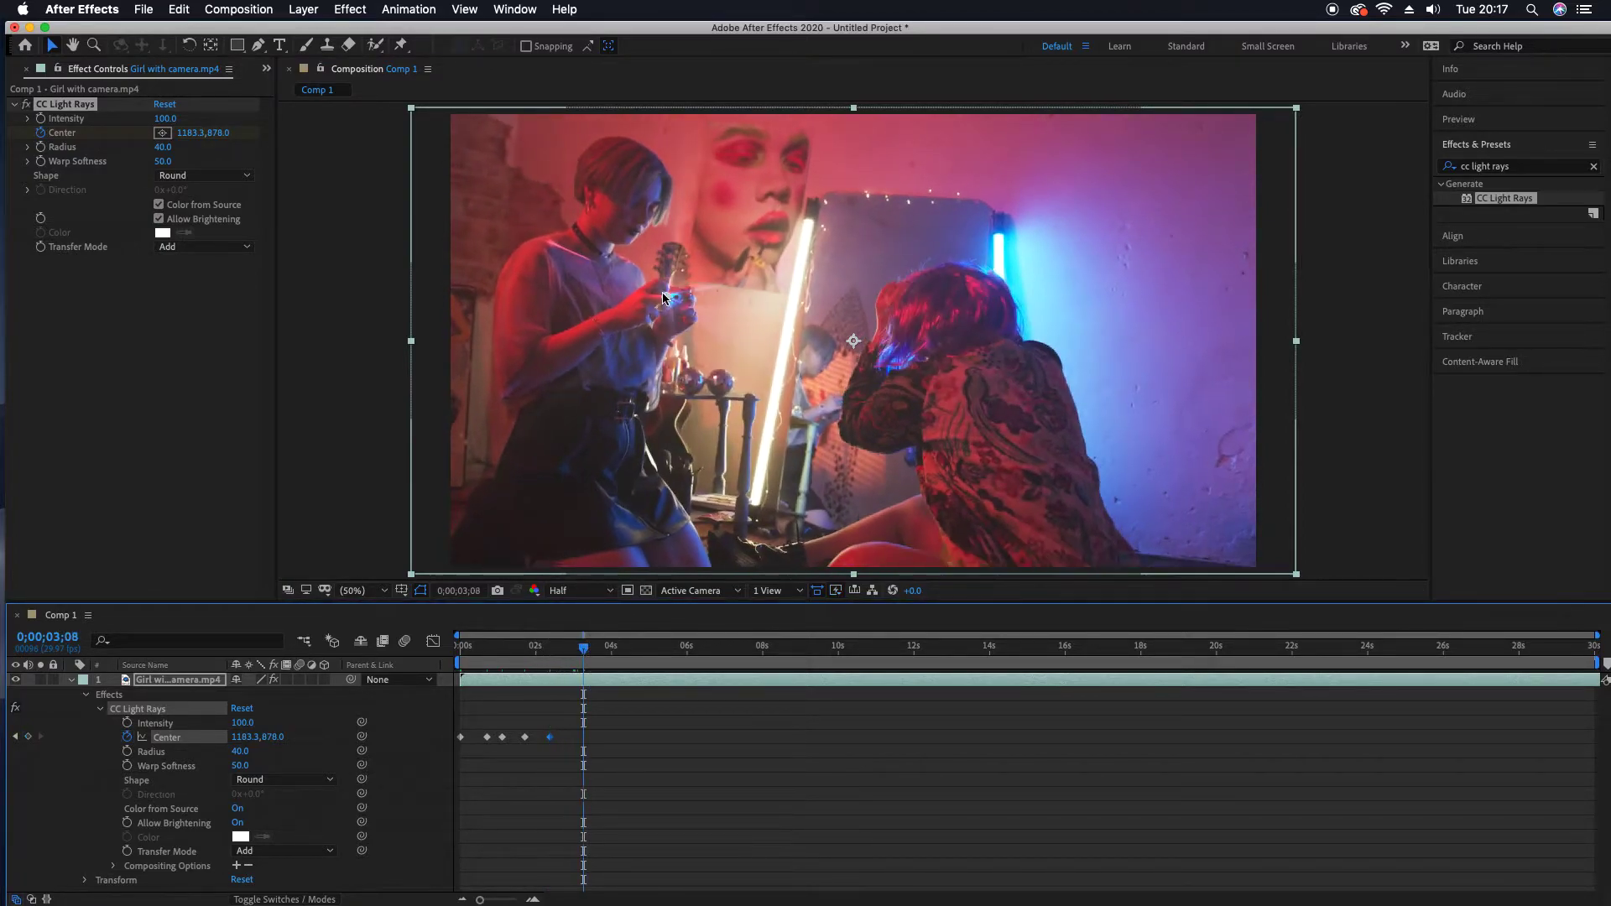
drag(666, 302, 680, 298)
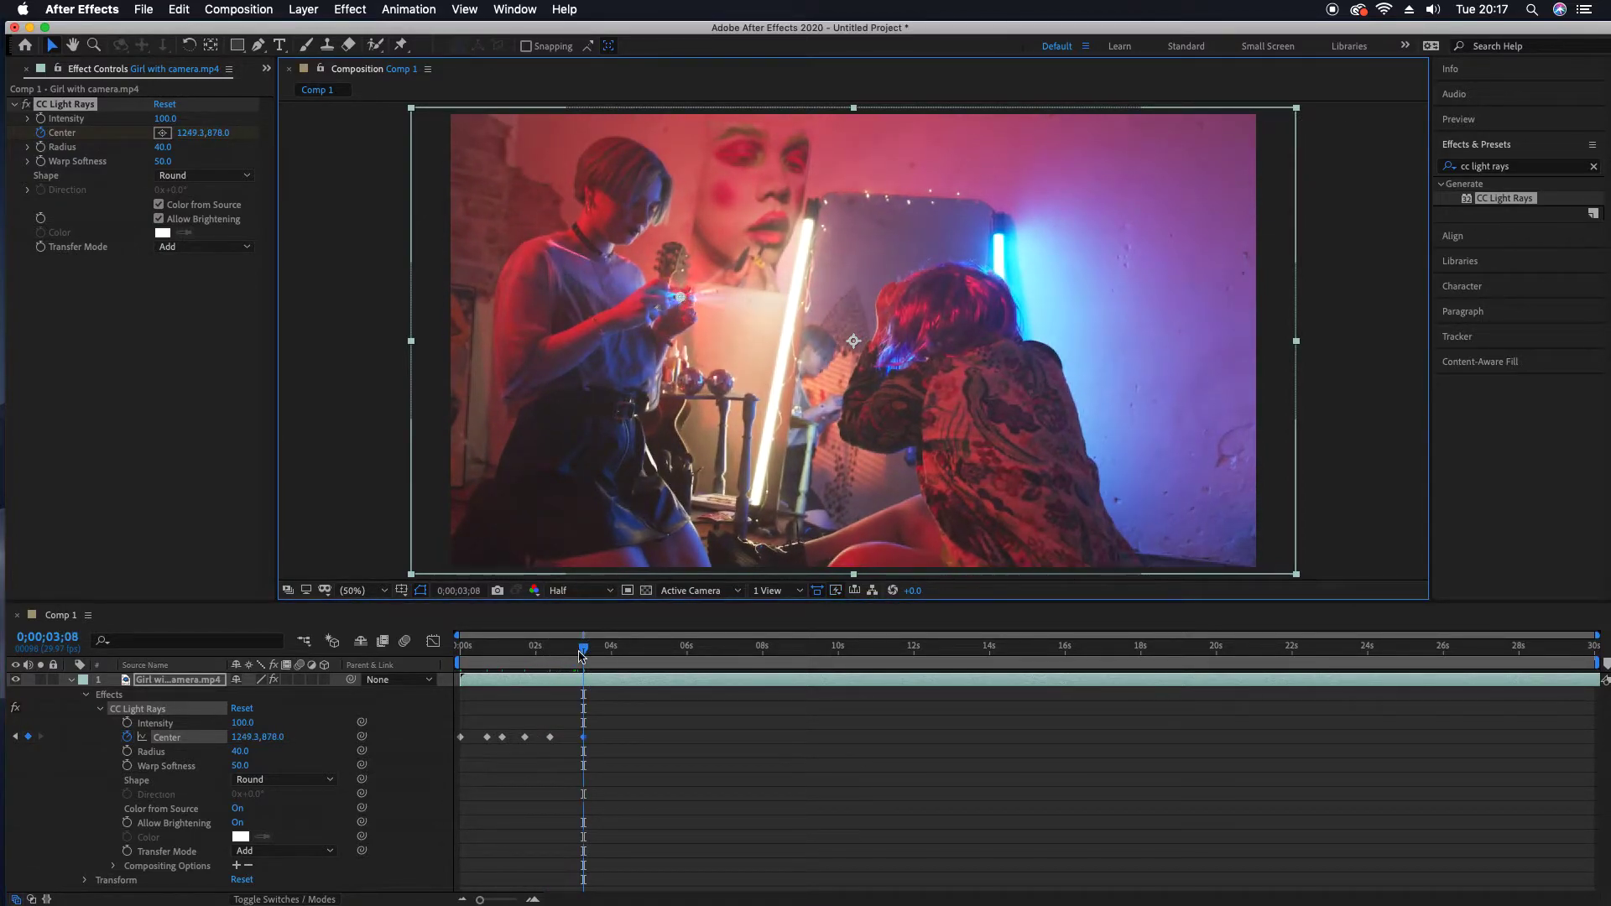
drag(585, 652, 618, 651)
drag(680, 298, 685, 261)
Keyframe the rays' center at about 1172, 571 for 0;00;04;18 and about 838, 400 for 0;00;05;08, following the raised camera
drag(618, 651, 636, 652)
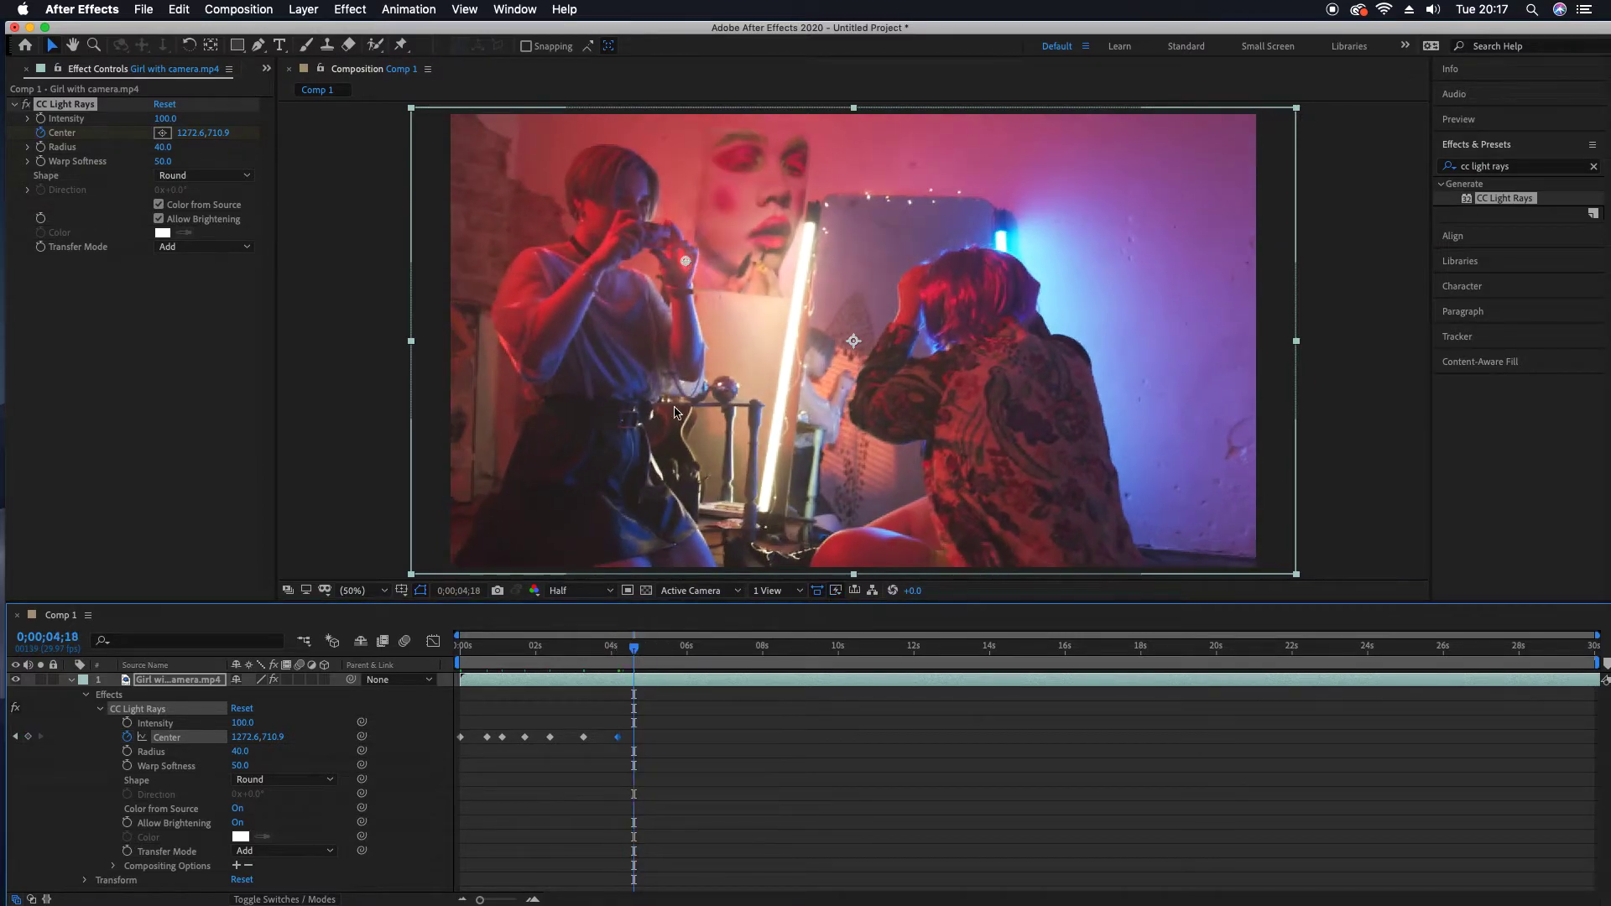
drag(685, 262, 664, 233)
drag(635, 651, 659, 651)
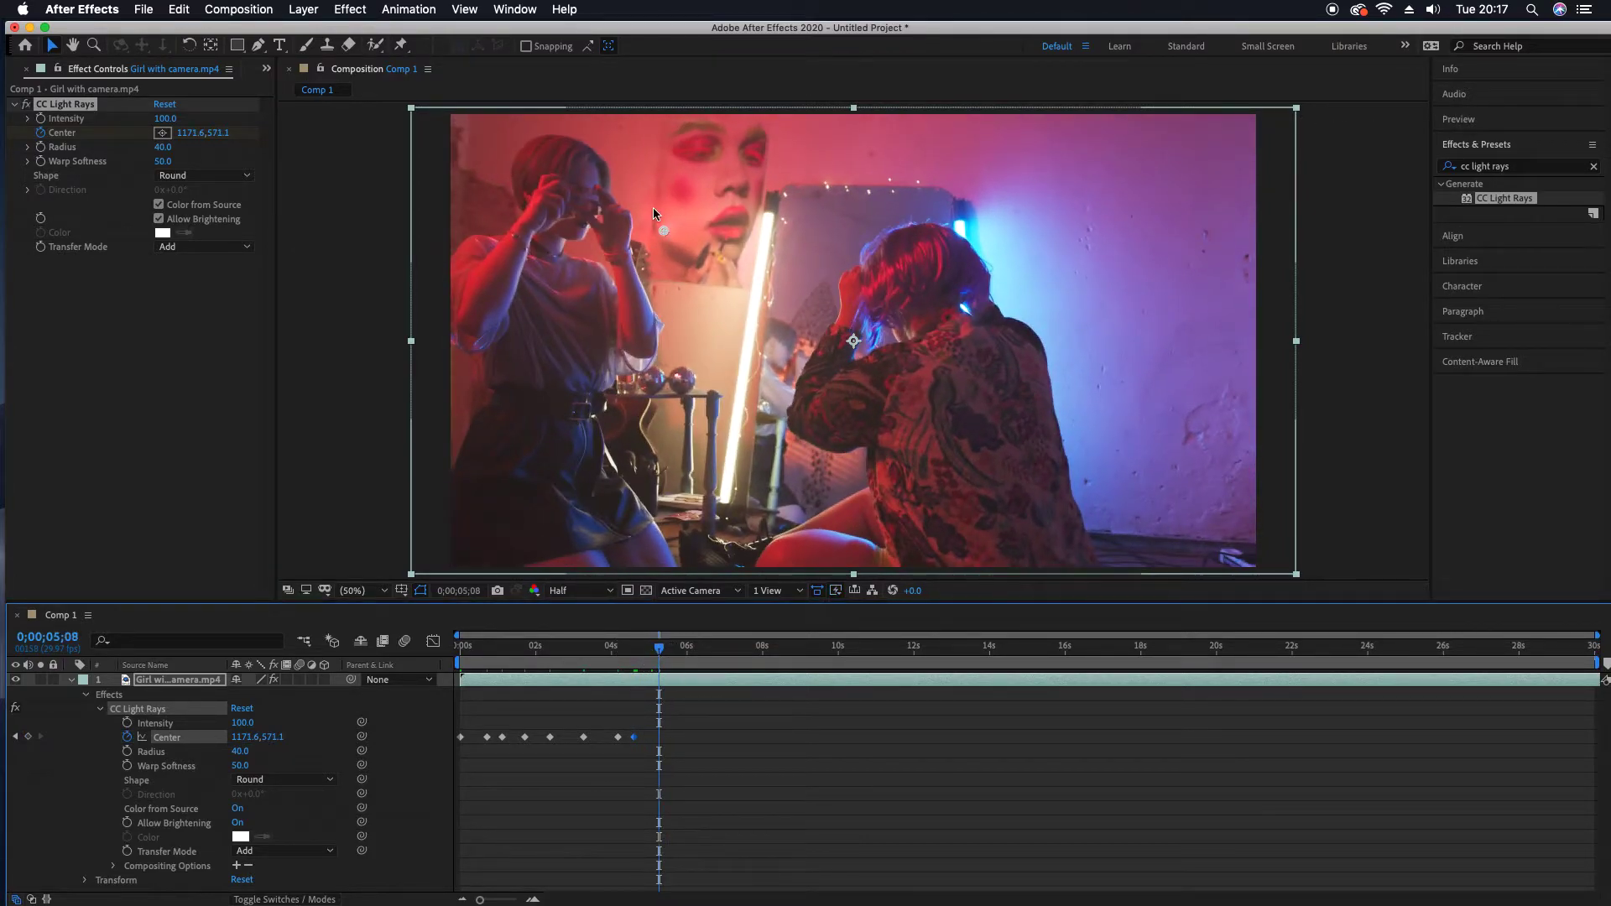
drag(661, 235, 592, 194)
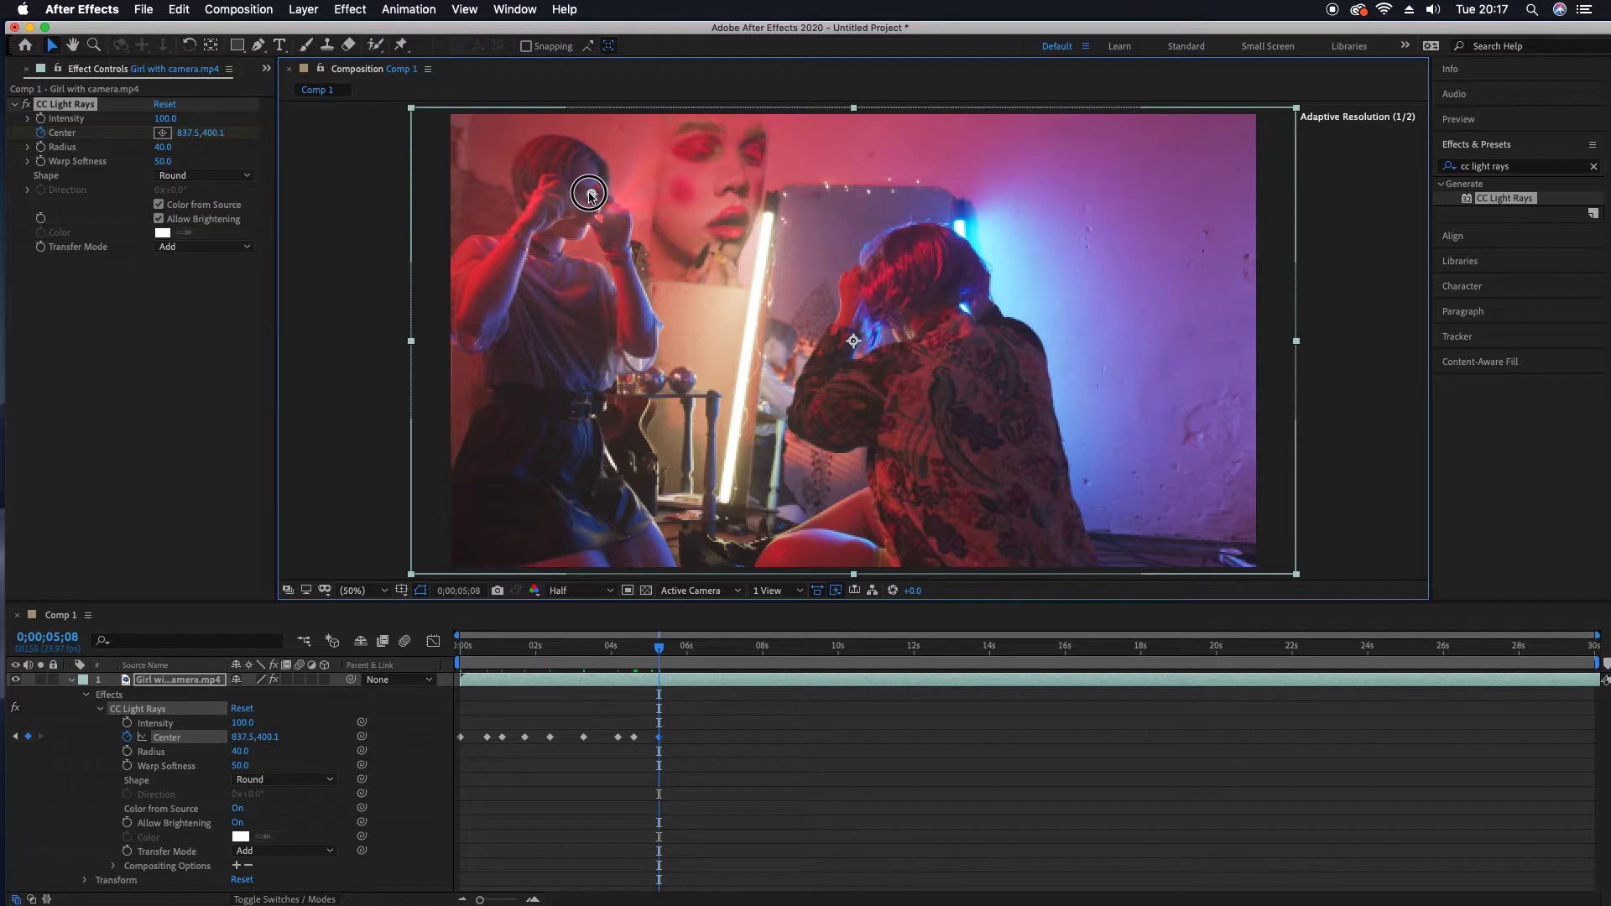
Keyframe the rays' center on the camera at about 892, 544 for 0;00;06;02, and add one more tracking keyframe shortly past it
drag(660, 659, 689, 651)
mouse_move(592, 195)
mouse_down()
mouse_move(613, 184)
mouse_move(617, 147)
mouse_move(603, 225)
mouse_up()
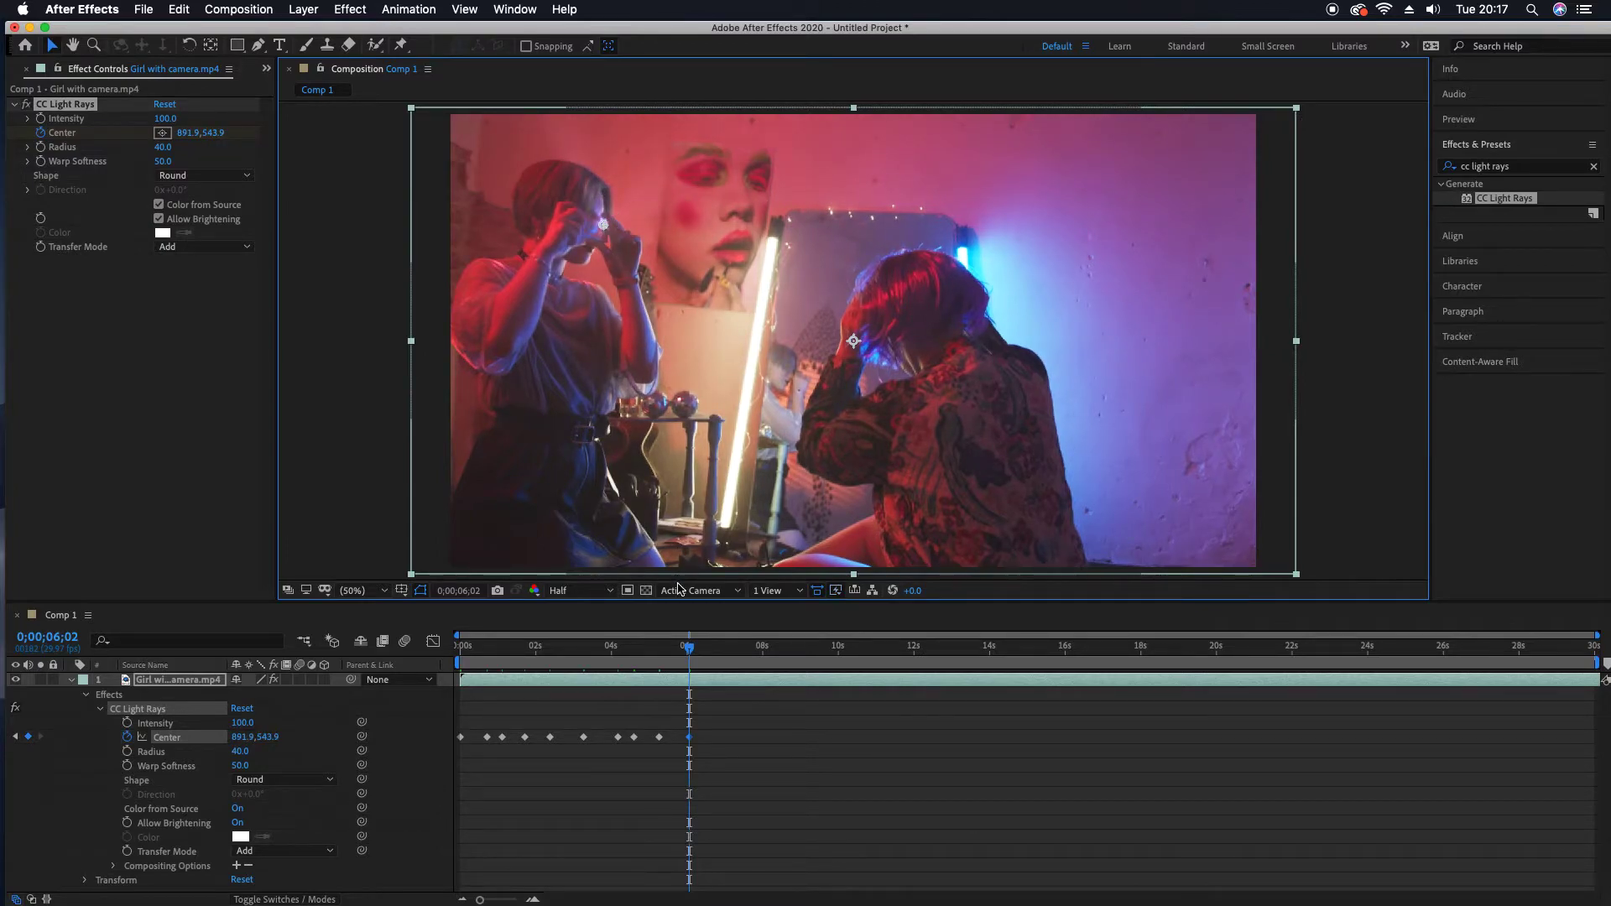
drag(689, 650, 703, 659)
drag(602, 228, 625, 246)
Apply Easy Ease to all the Center keyframes and preview the animation from the first frame
drag(703, 653, 460, 653)
drag(725, 738, 466, 743)
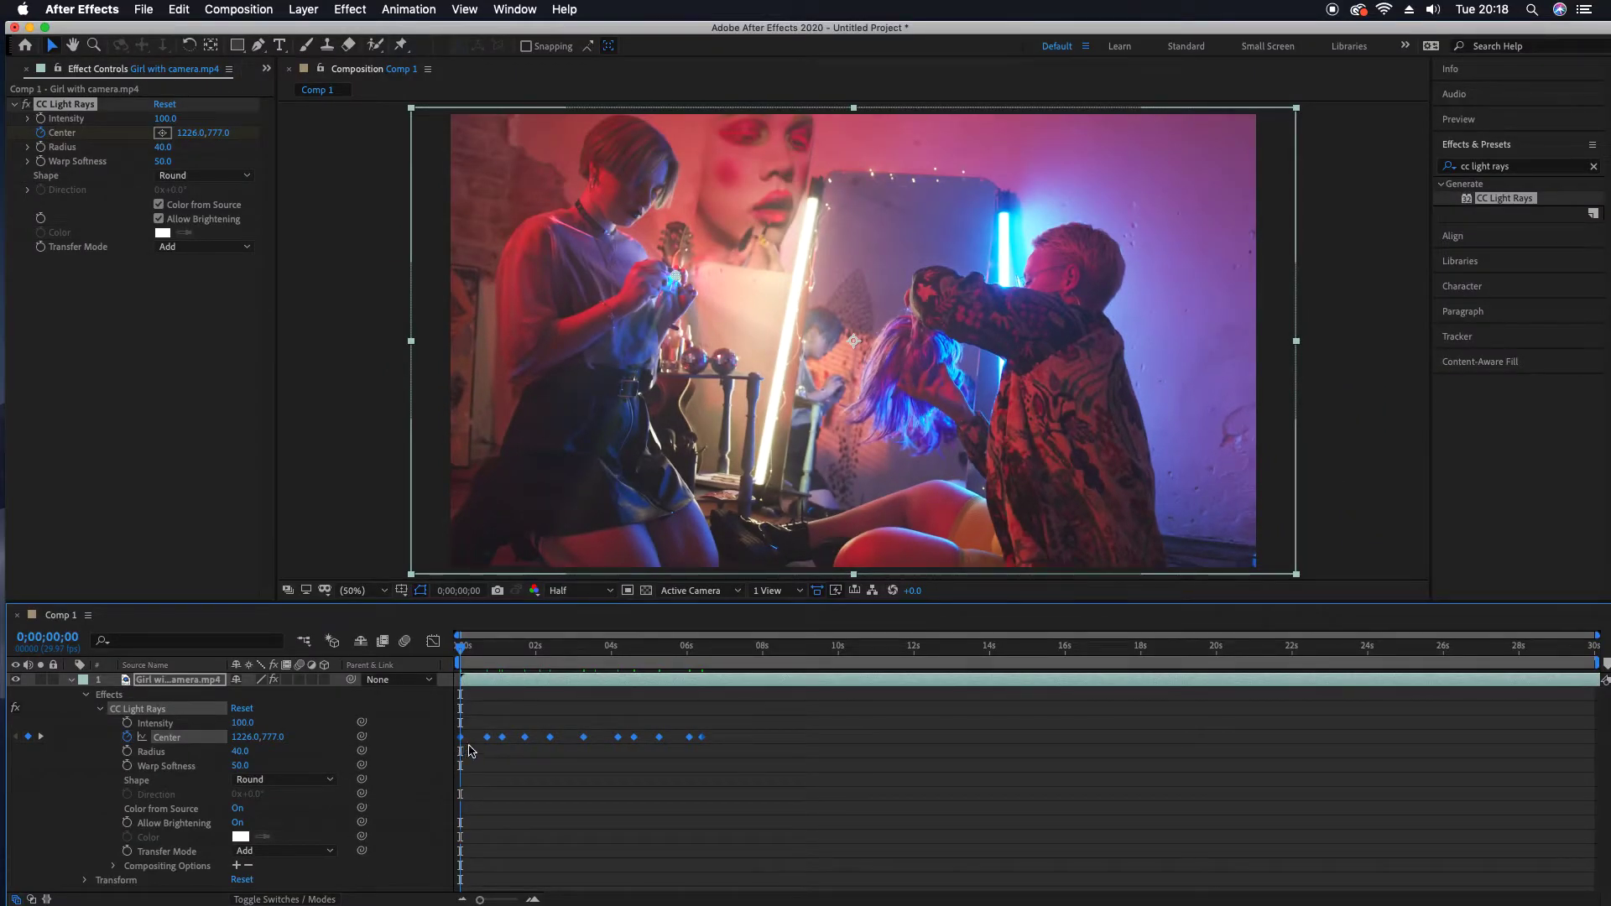
right_click(486, 737)
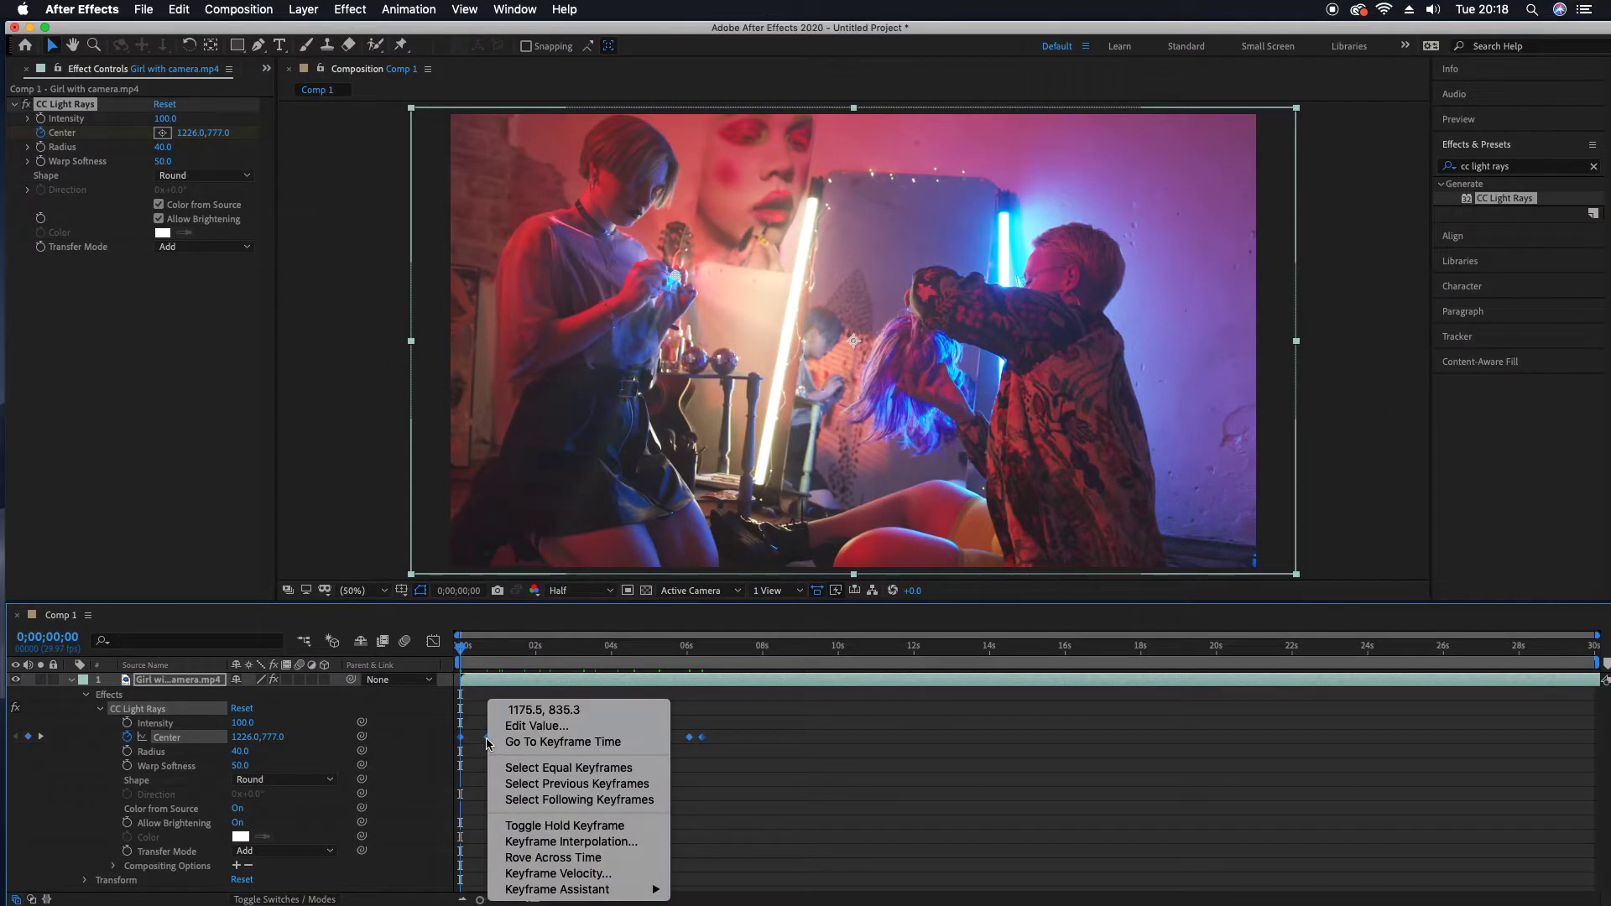
mouse_move(561, 891)
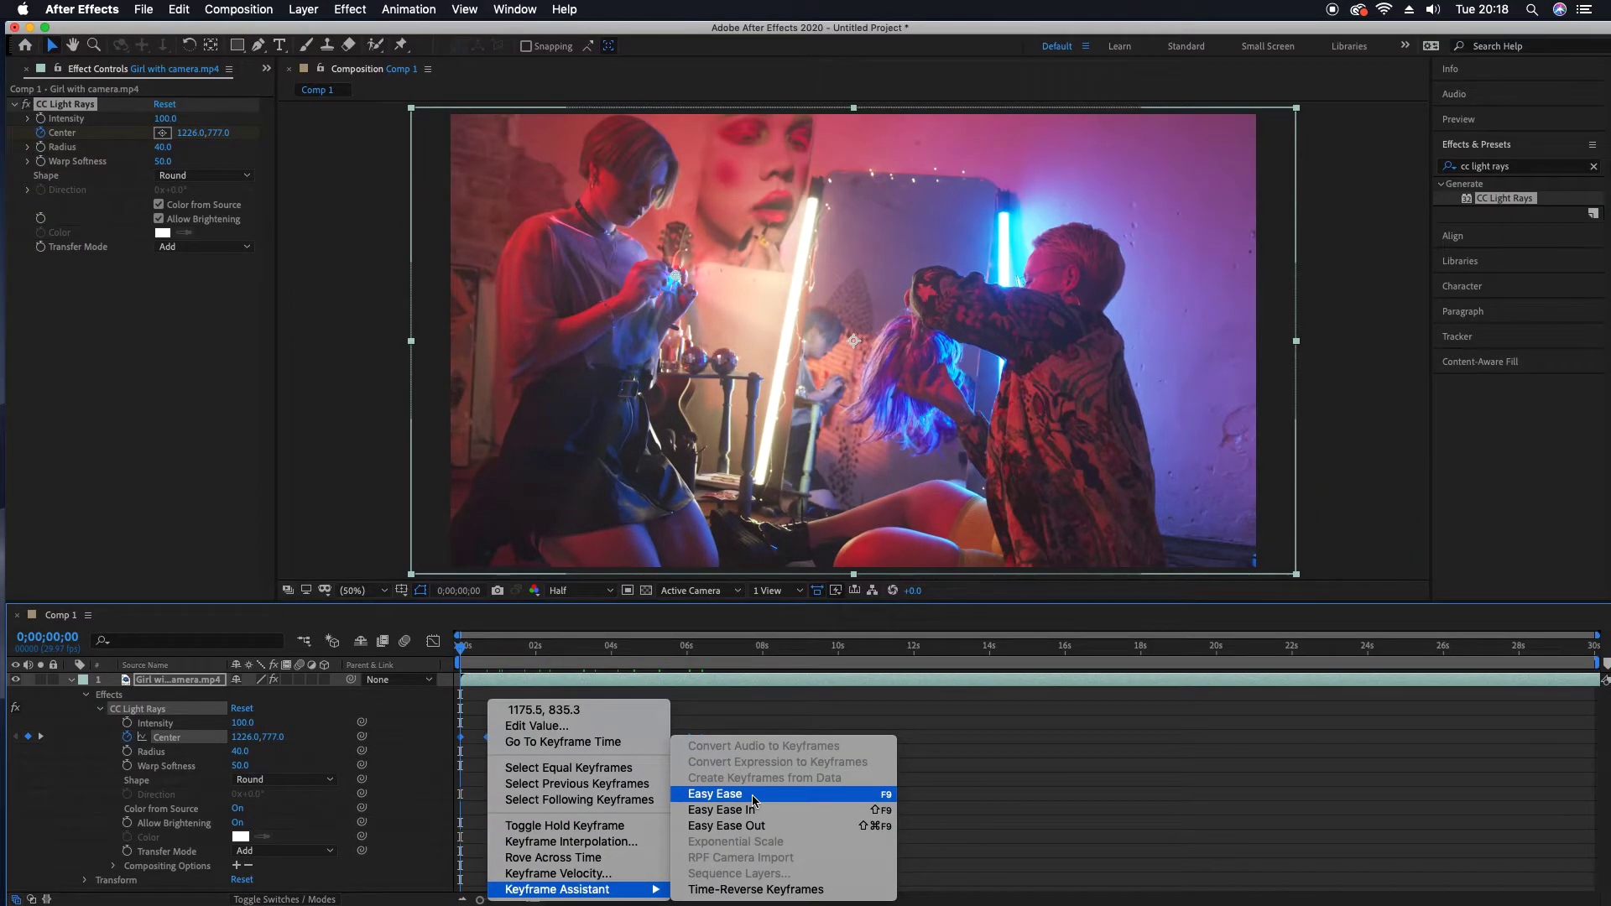
click(752, 795)
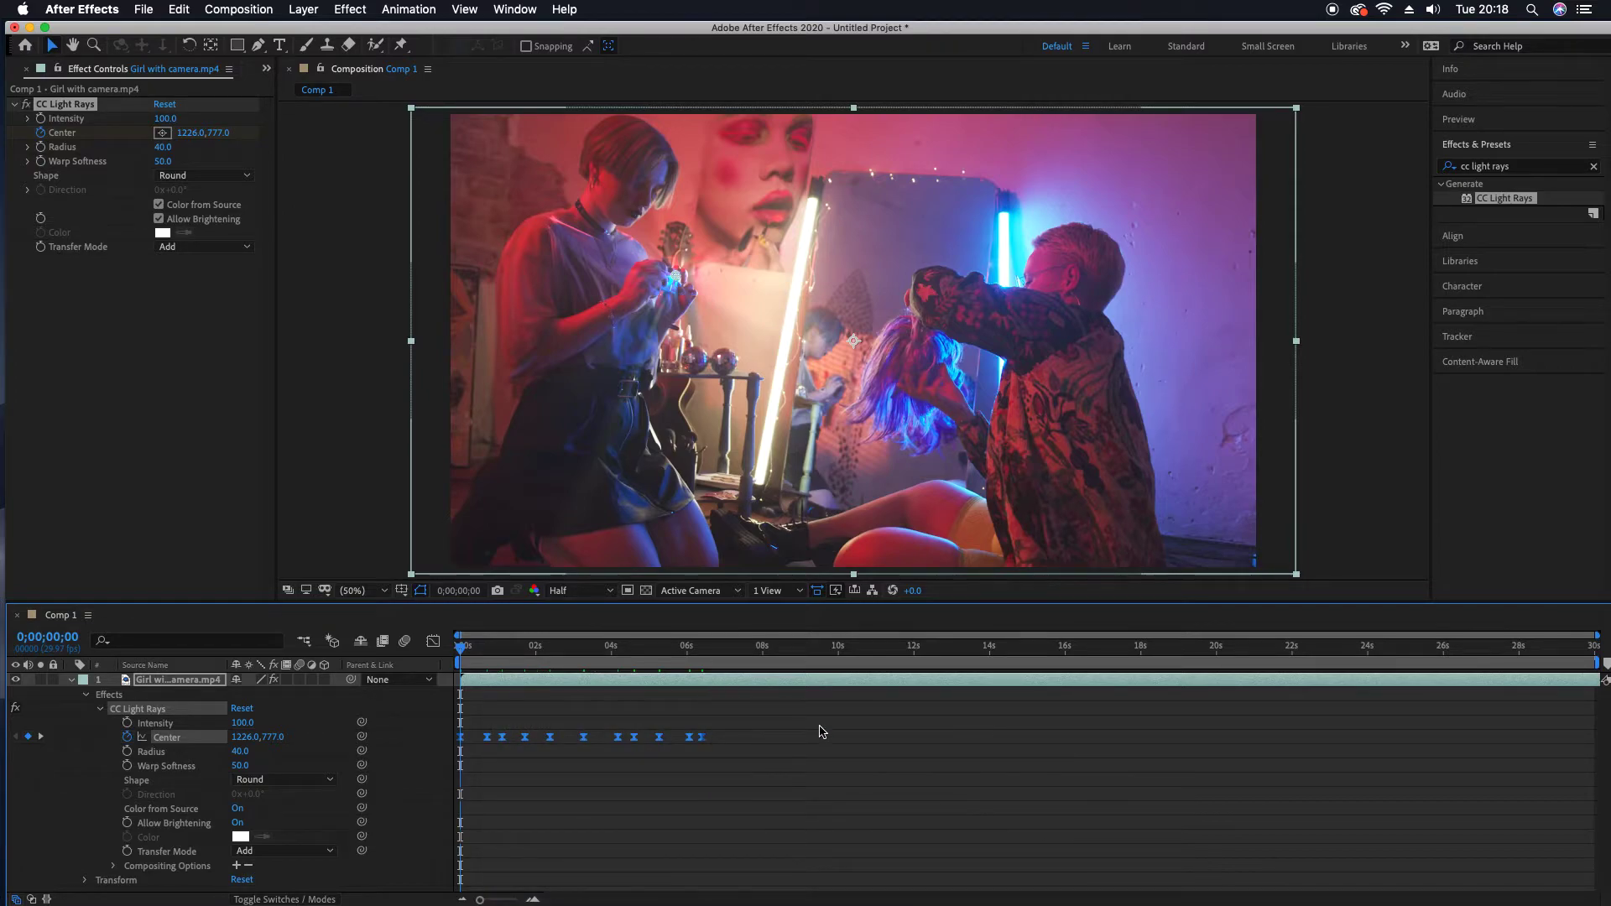
key(space)
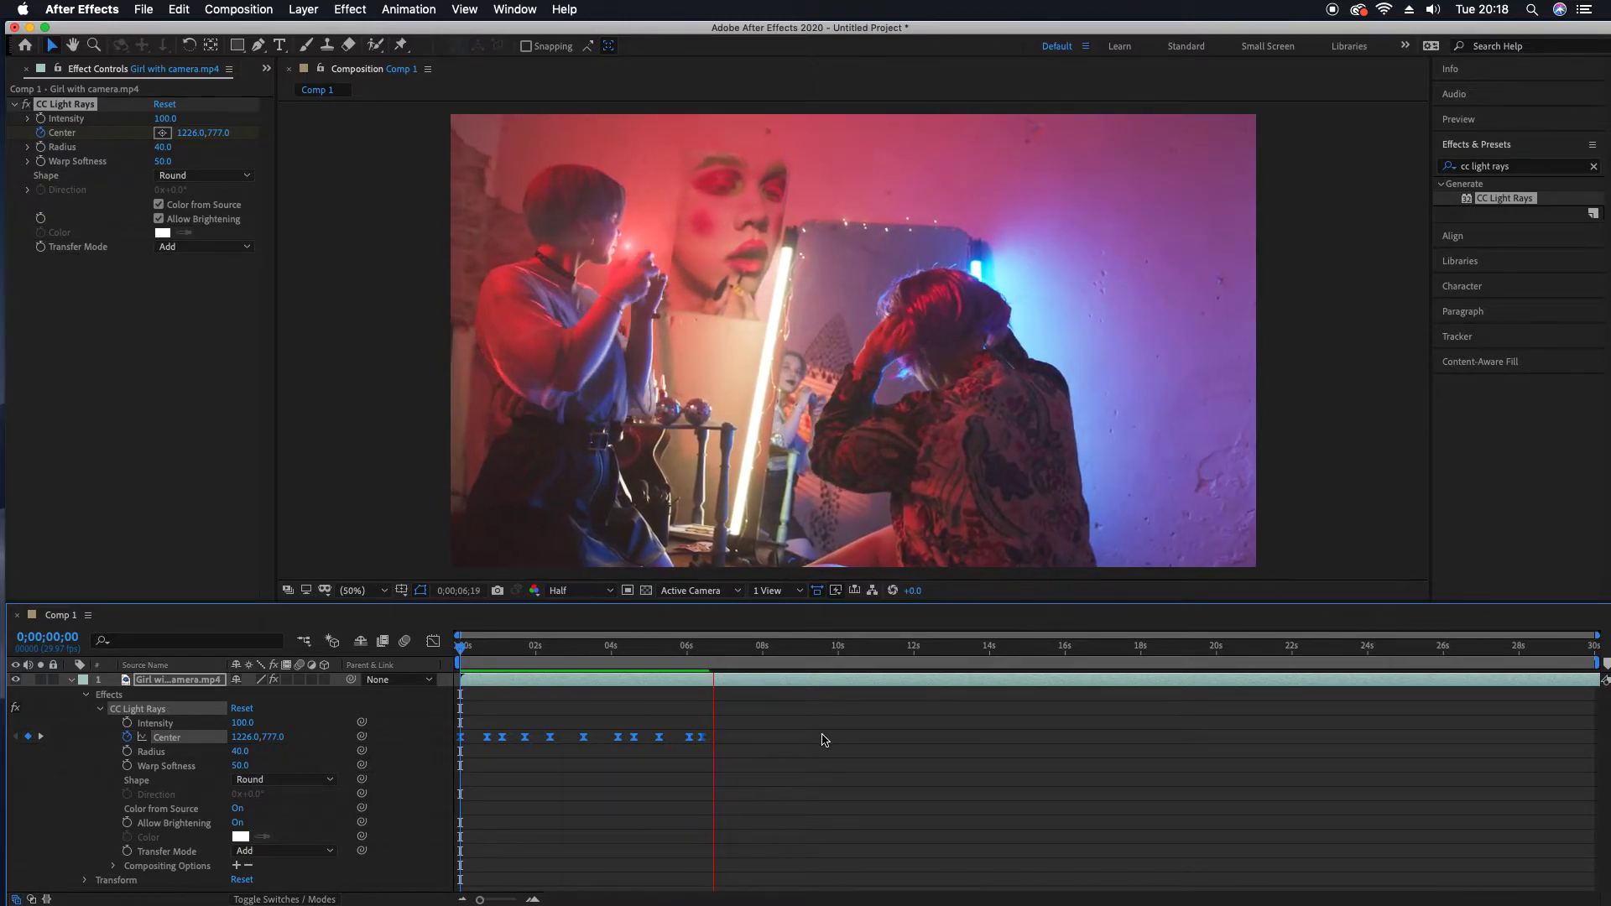
Keyframe the light rays' Intensity at 100 on the first frame and at 95 for 0;00;06;13, where the camera tracking ends
key(space)
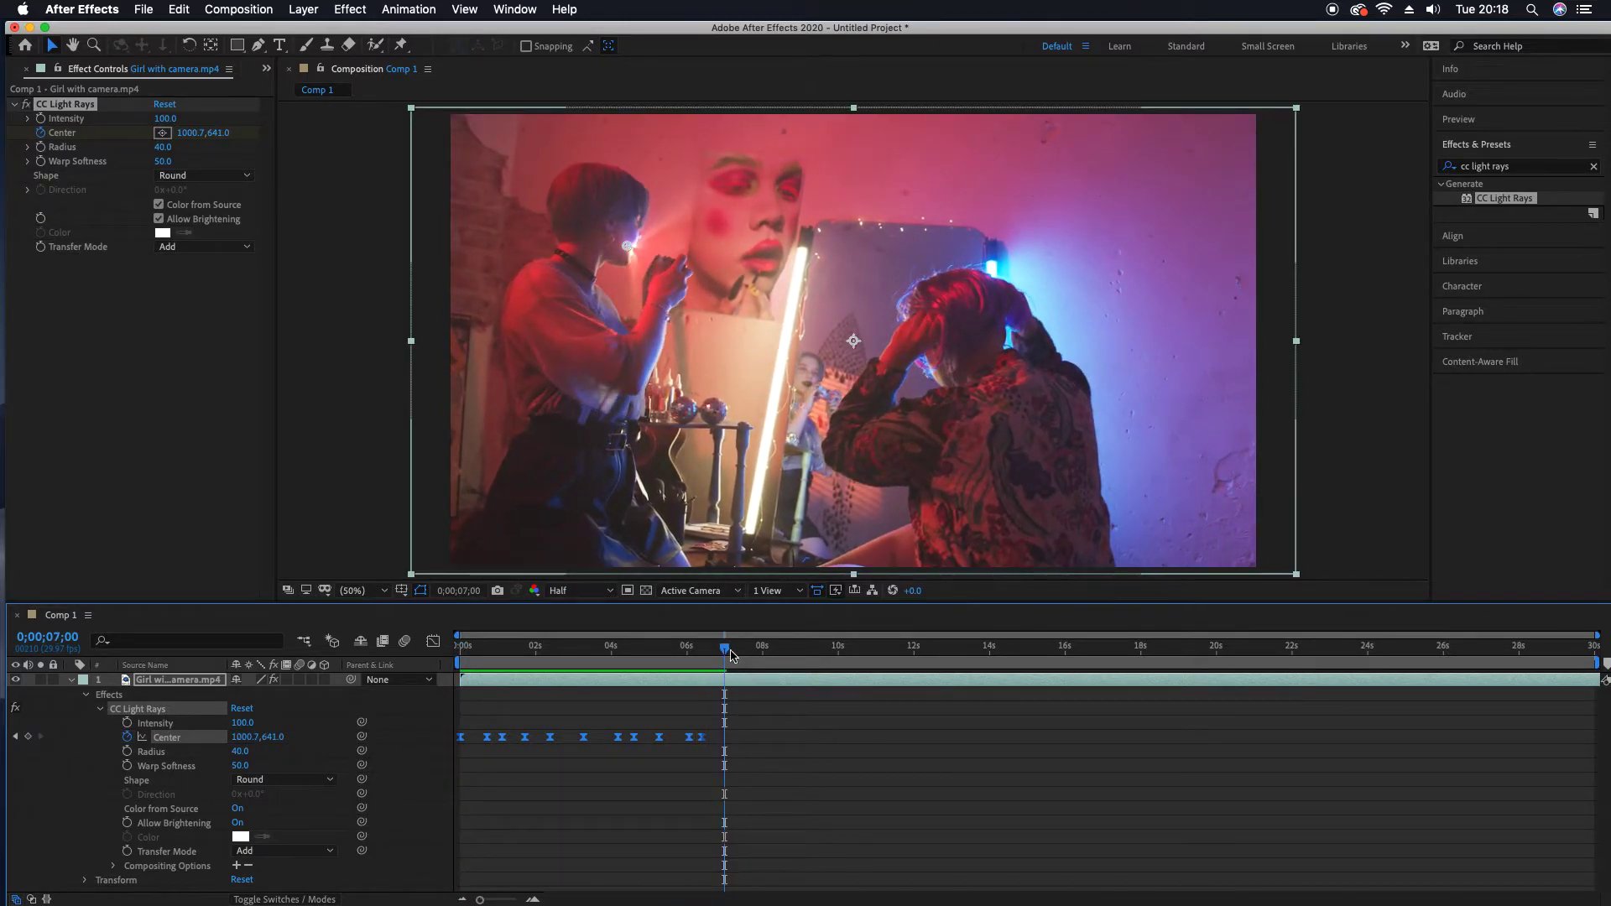
drag(726, 654, 707, 648)
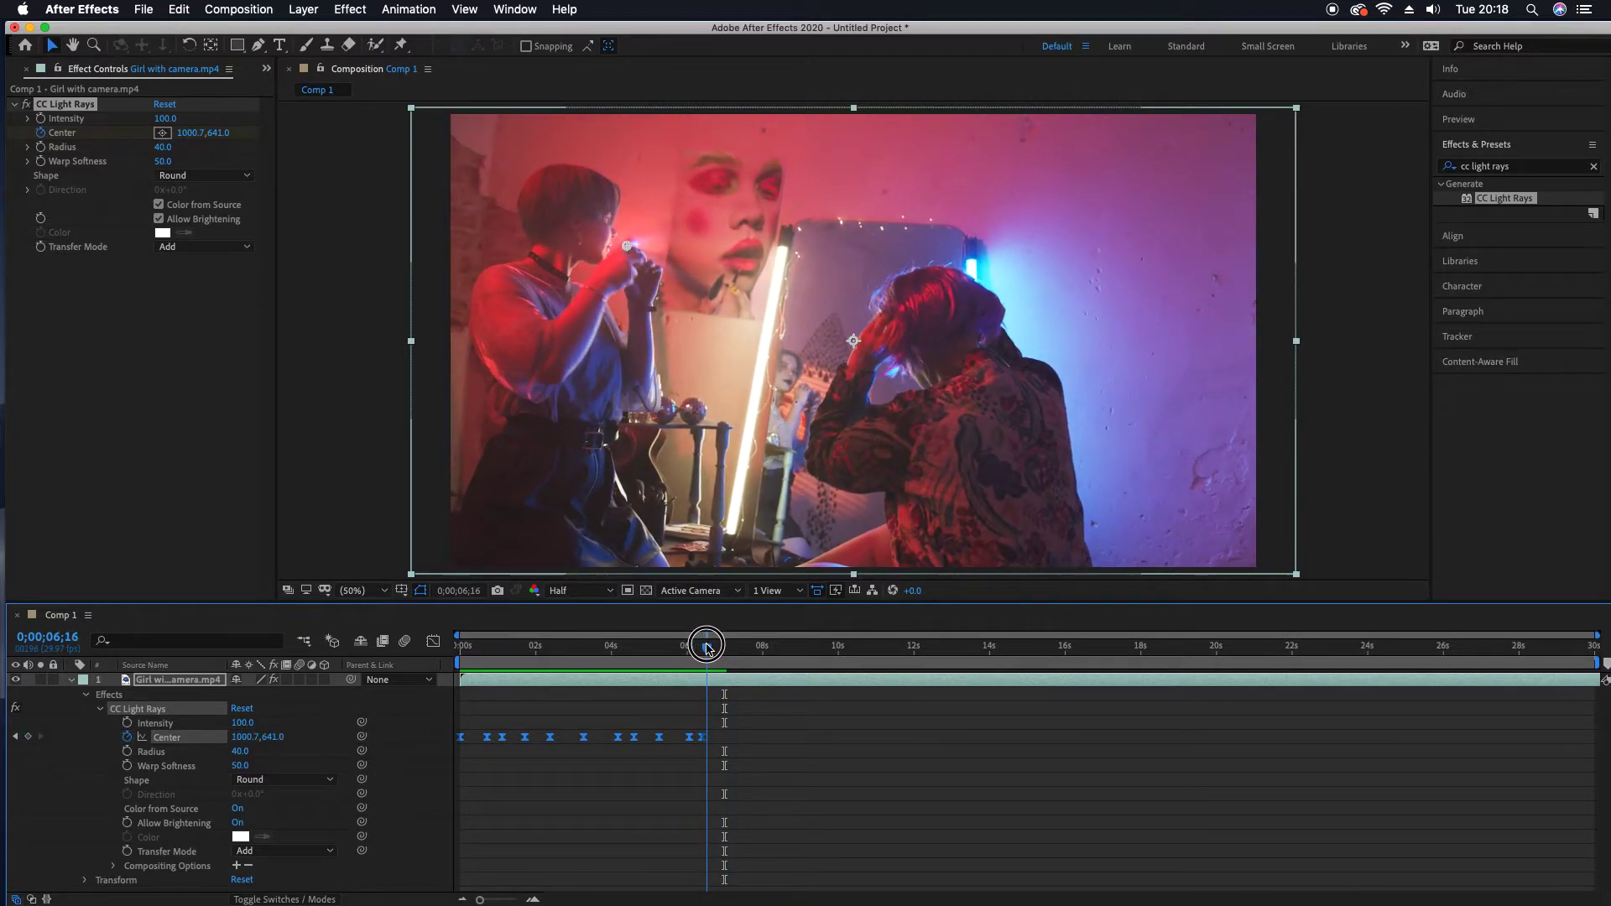
drag(708, 648, 702, 648)
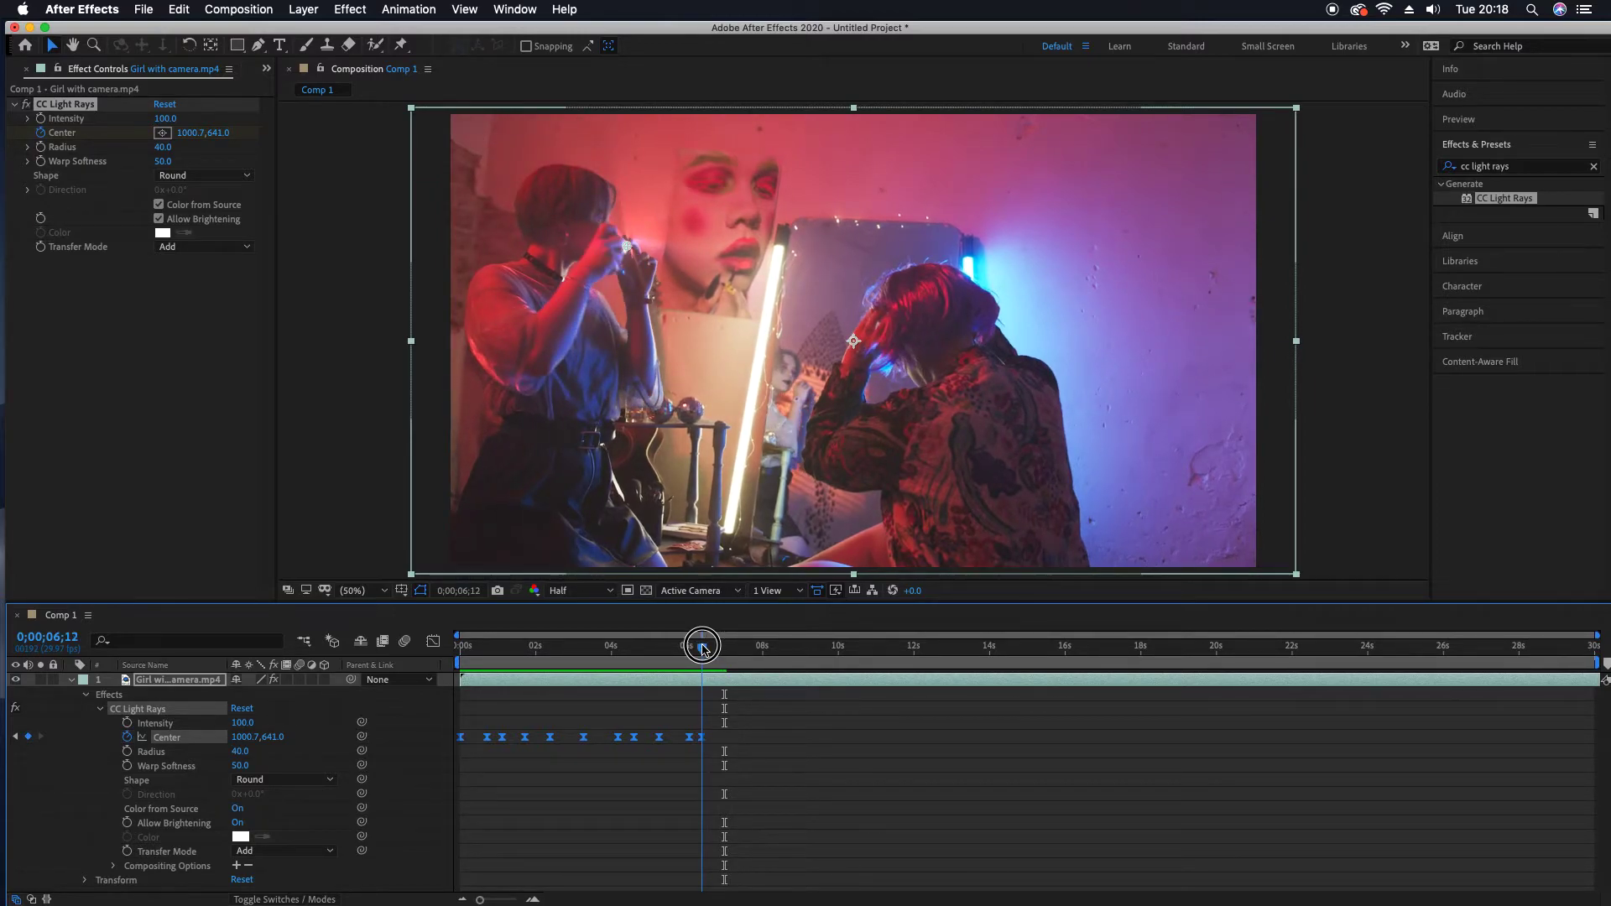
drag(704, 647, 446, 668)
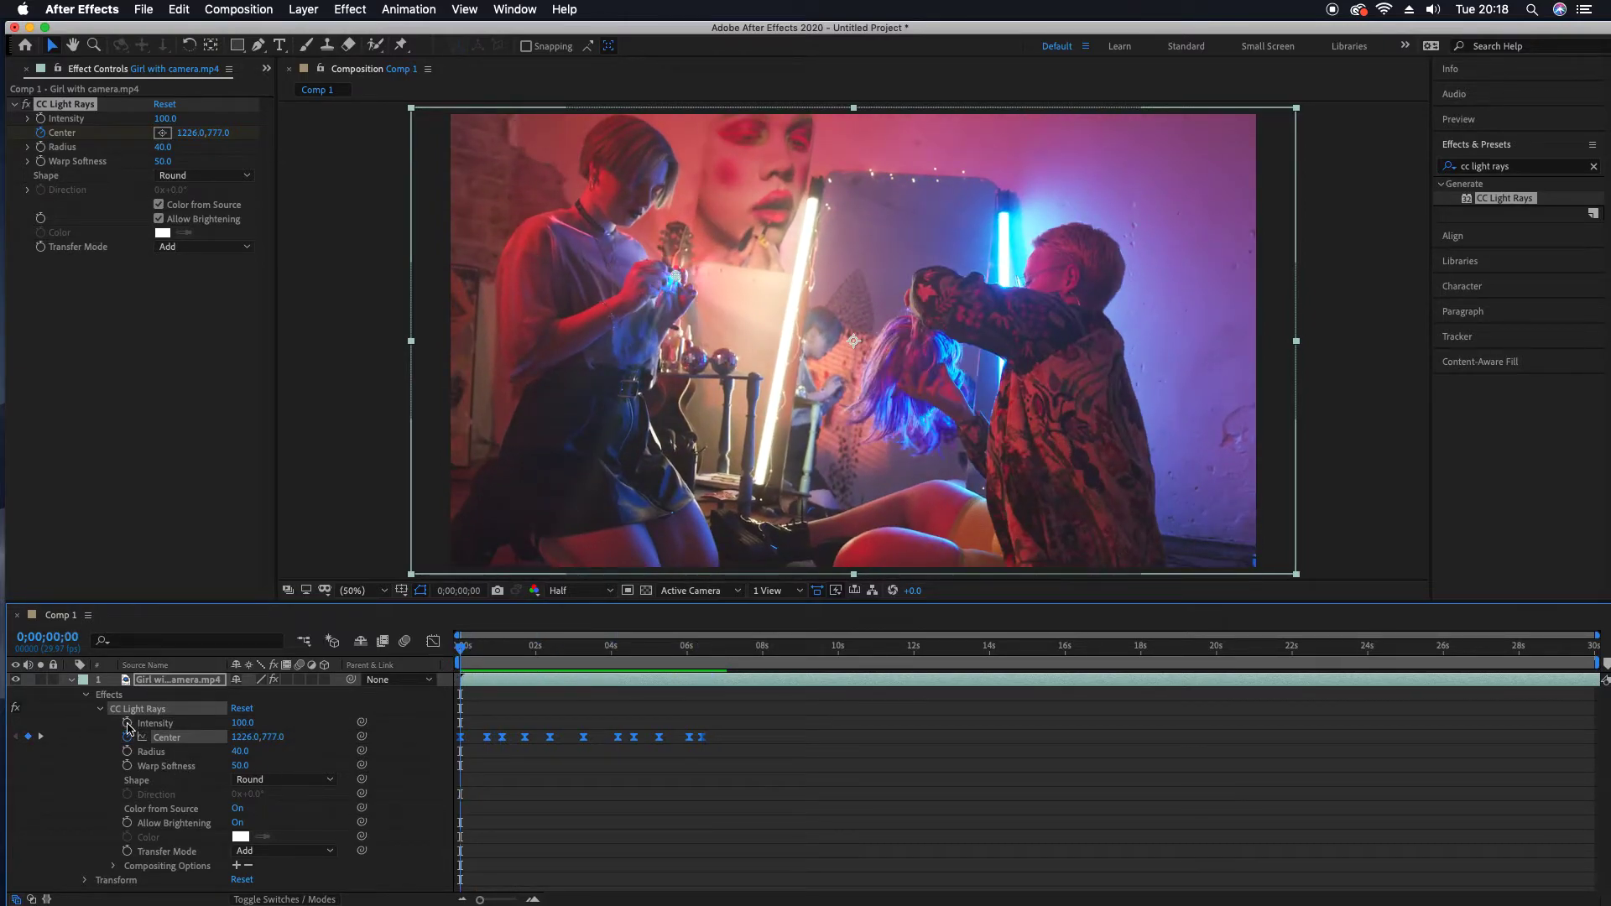
click(128, 723)
drag(461, 651, 706, 659)
drag(239, 723, 238, 725)
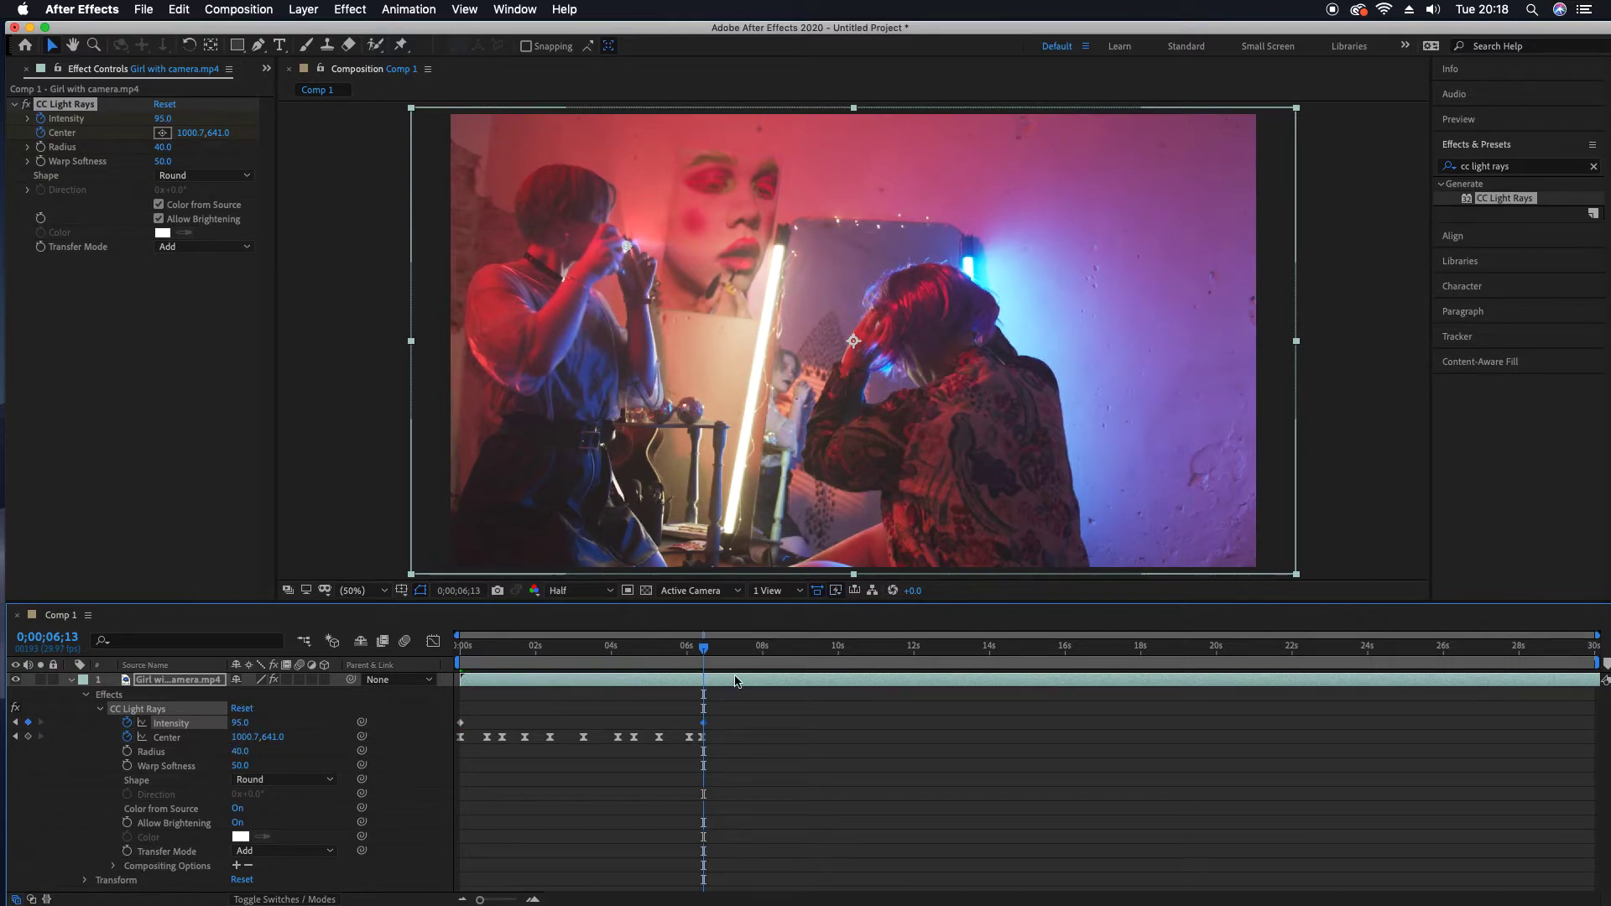
Keyframe the rays' Intensity at 0 for 0;00;06;19 and preview the fade-out from the first frame
drag(703, 651, 711, 652)
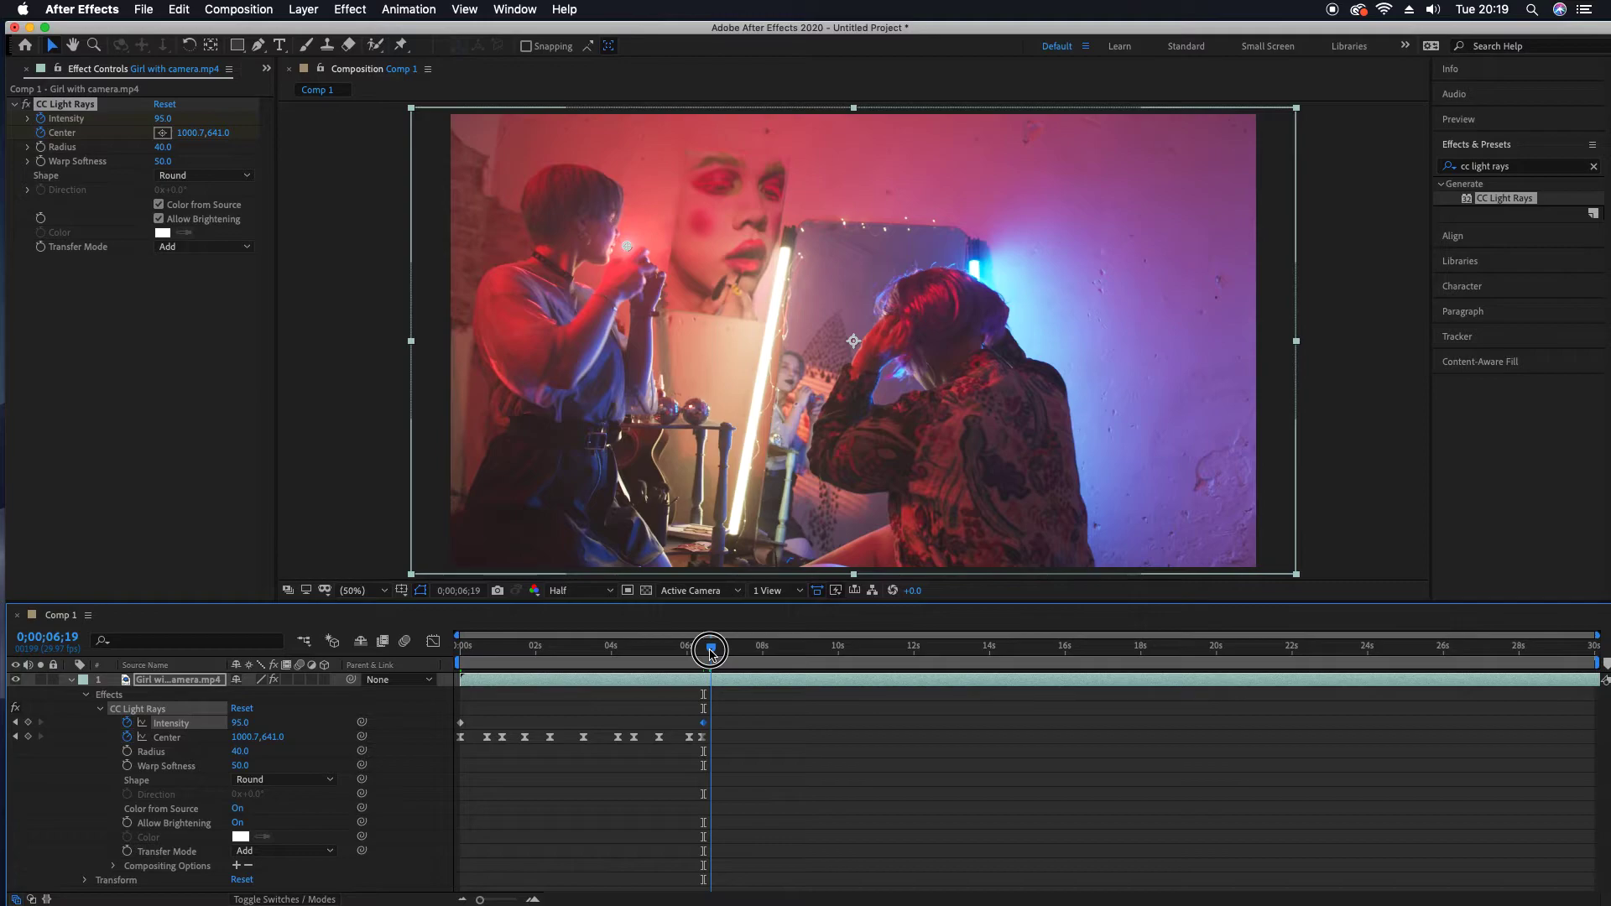
drag(239, 723, 173, 881)
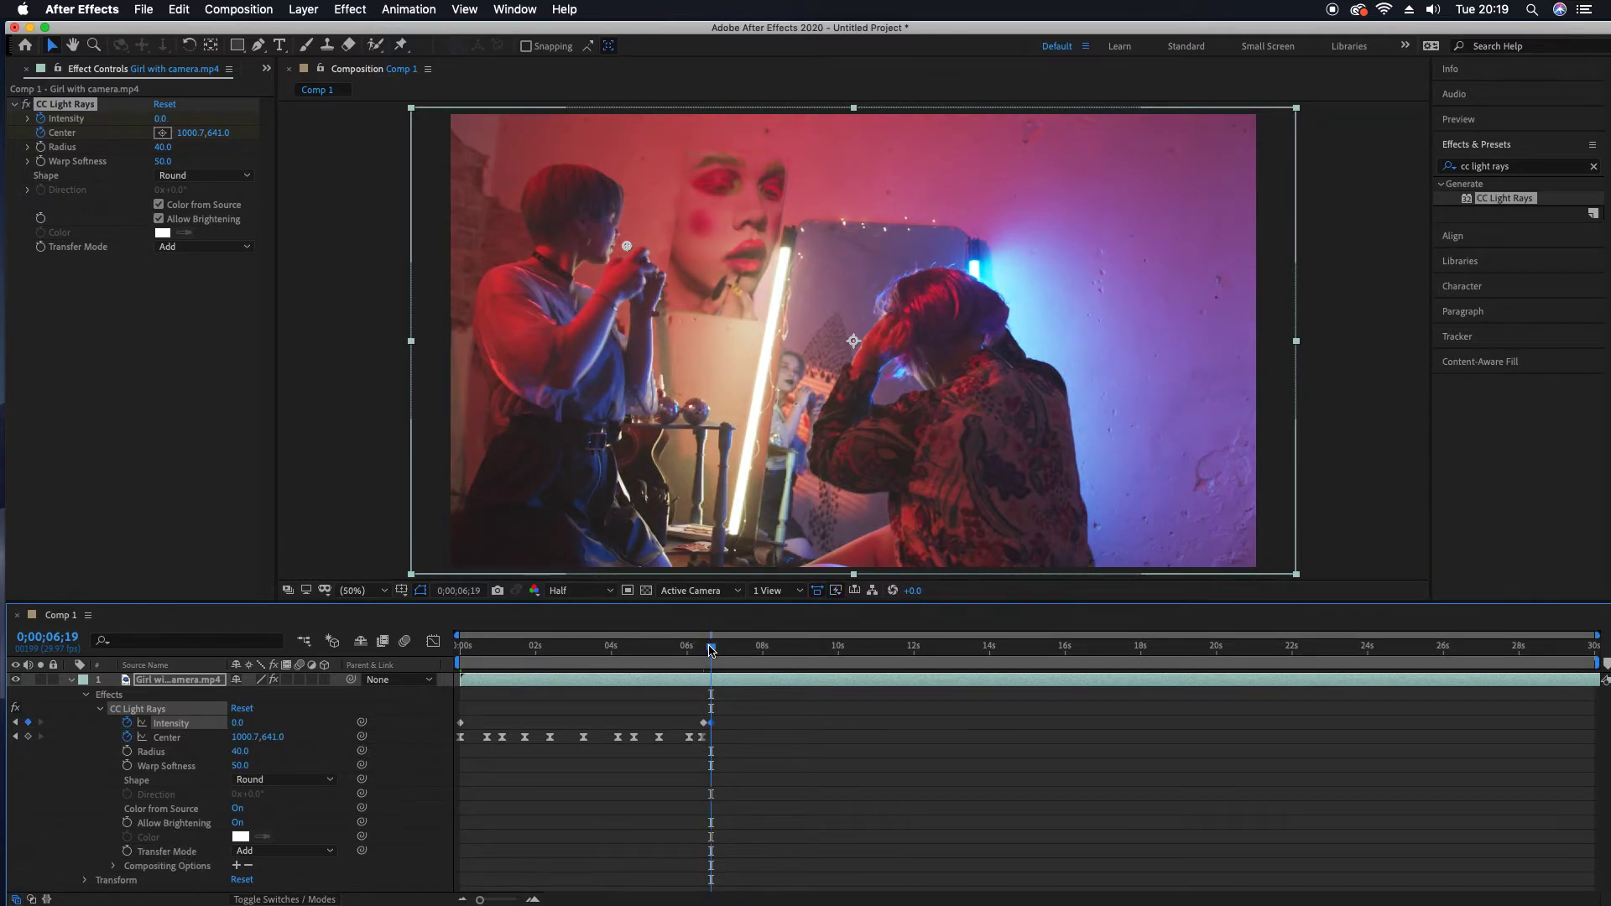
key(space)
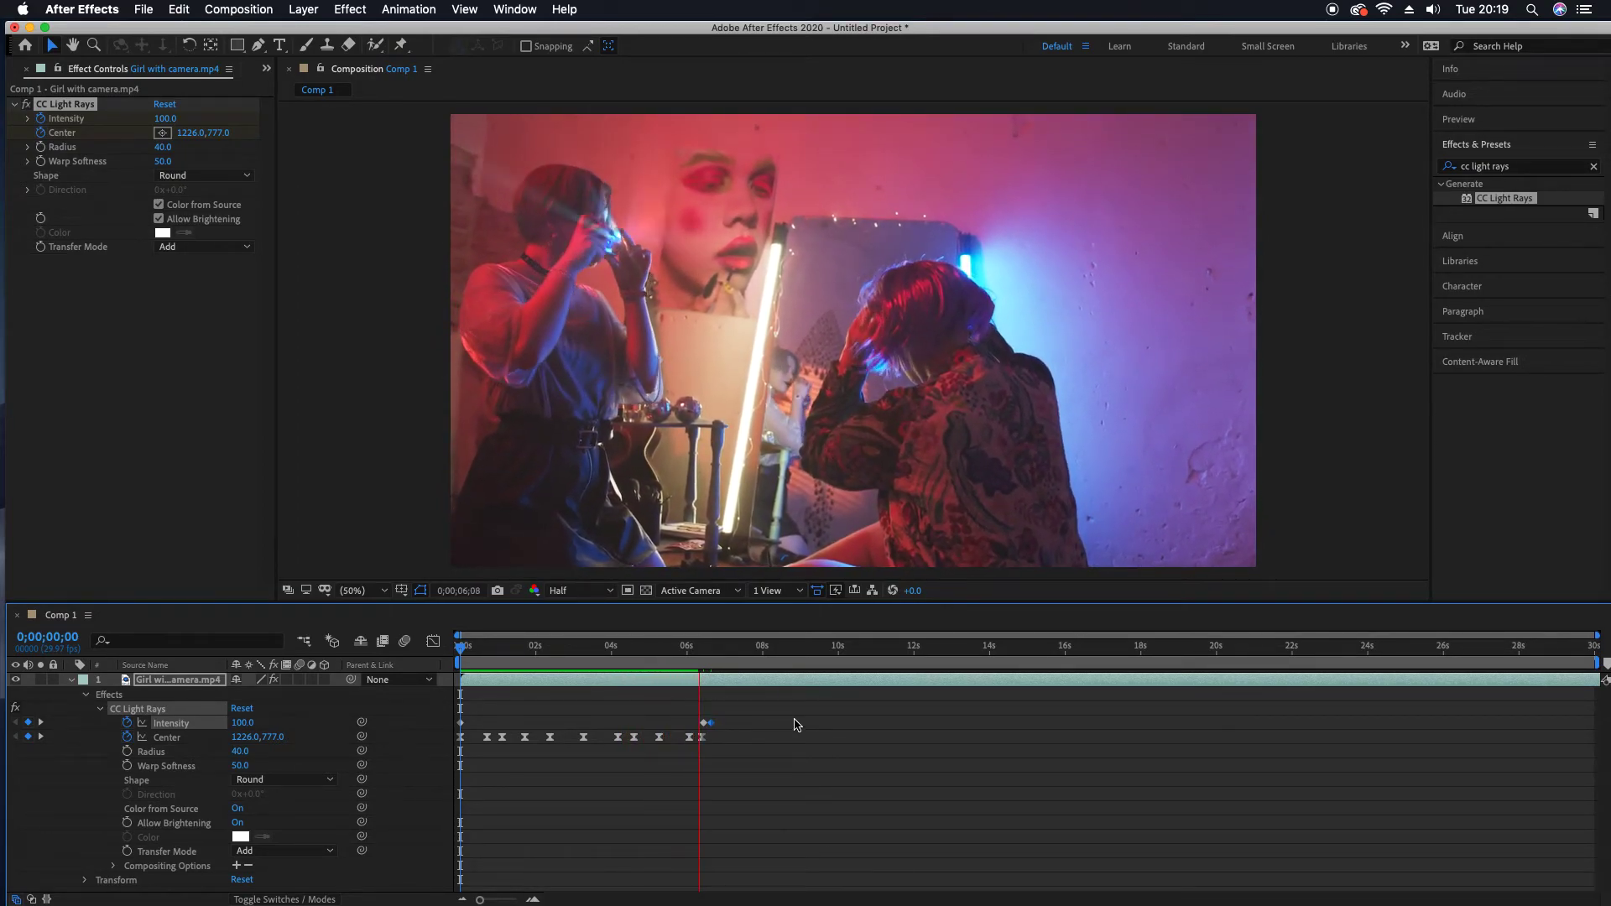
key(space)
Set the rays' Warp Softness to 104 at 0;00;00;27 and preview the effect from the first frame
drag(741, 652, 496, 659)
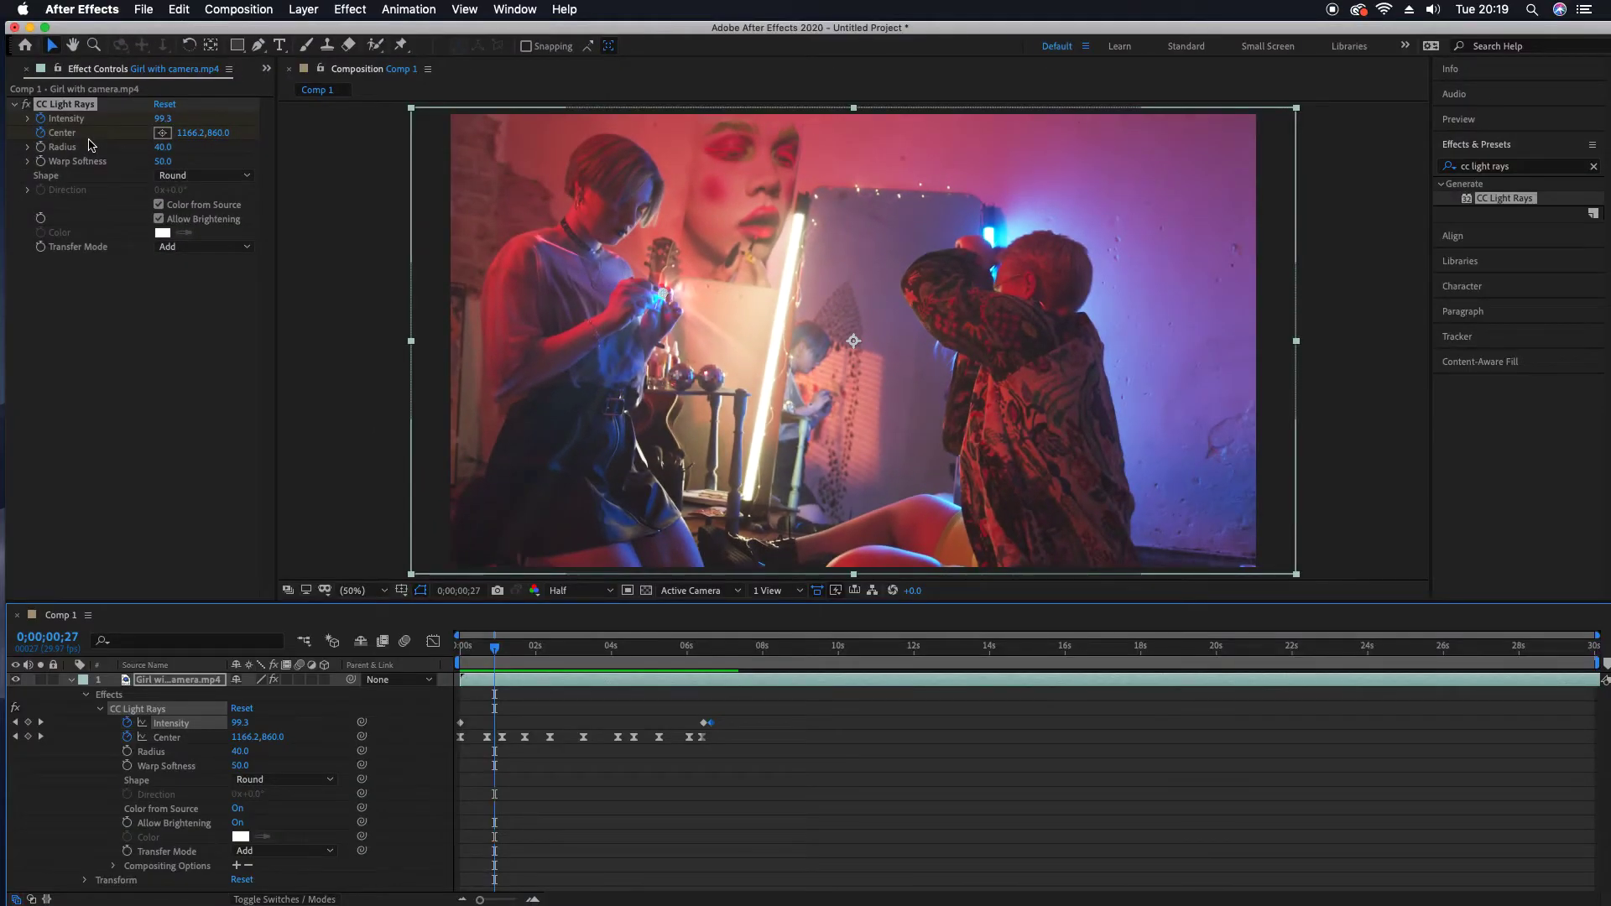
drag(163, 161, 196, 147)
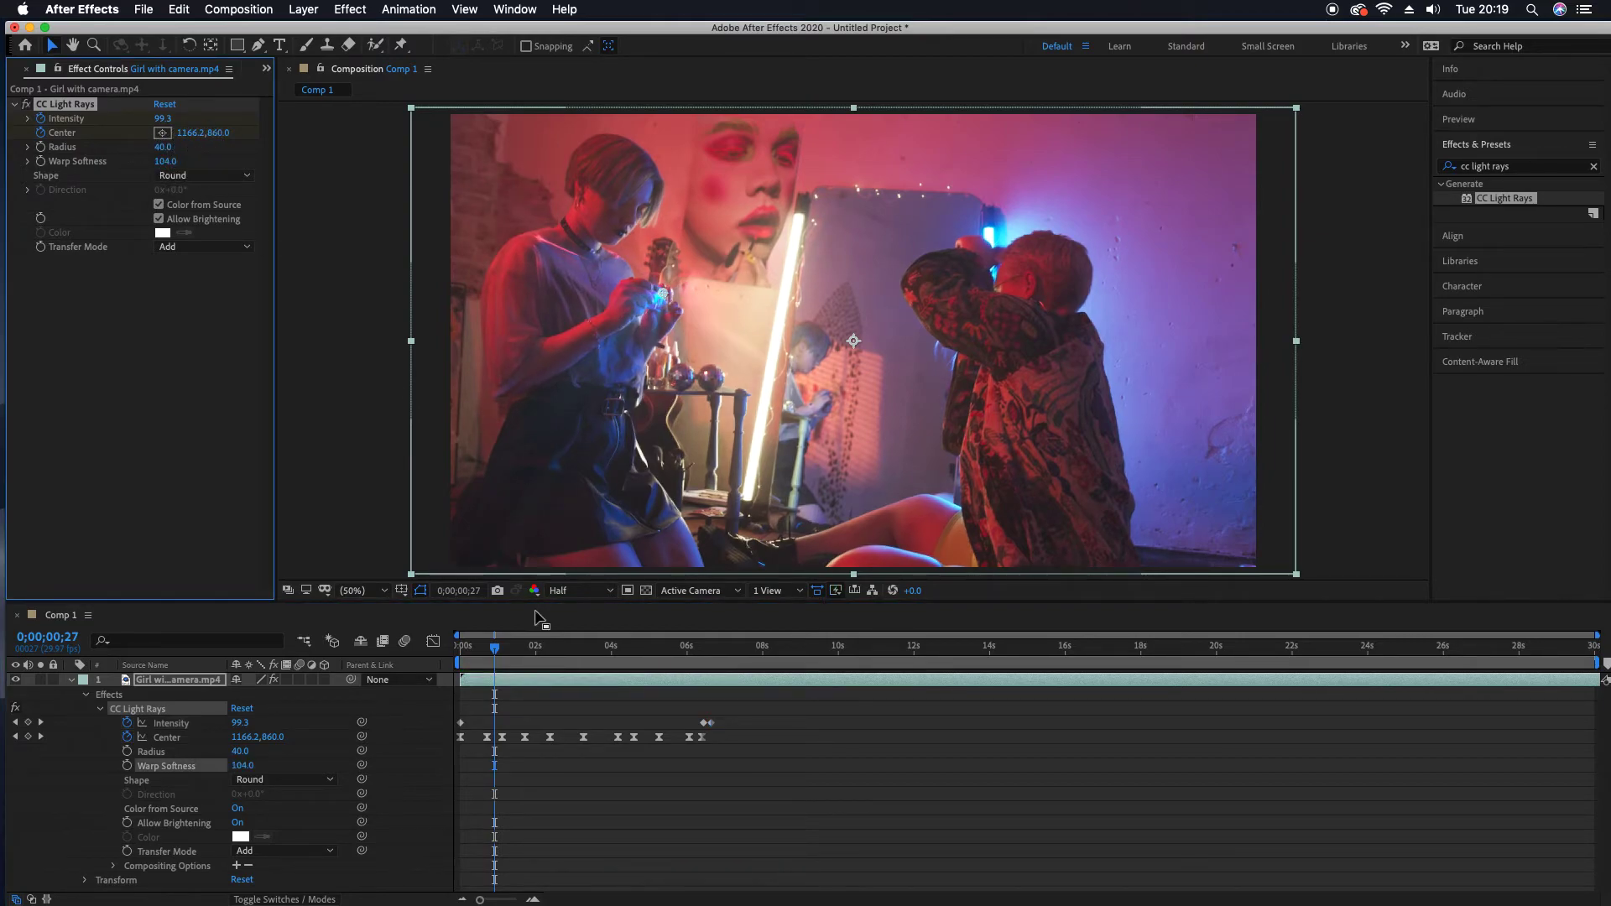
drag(497, 647, 461, 647)
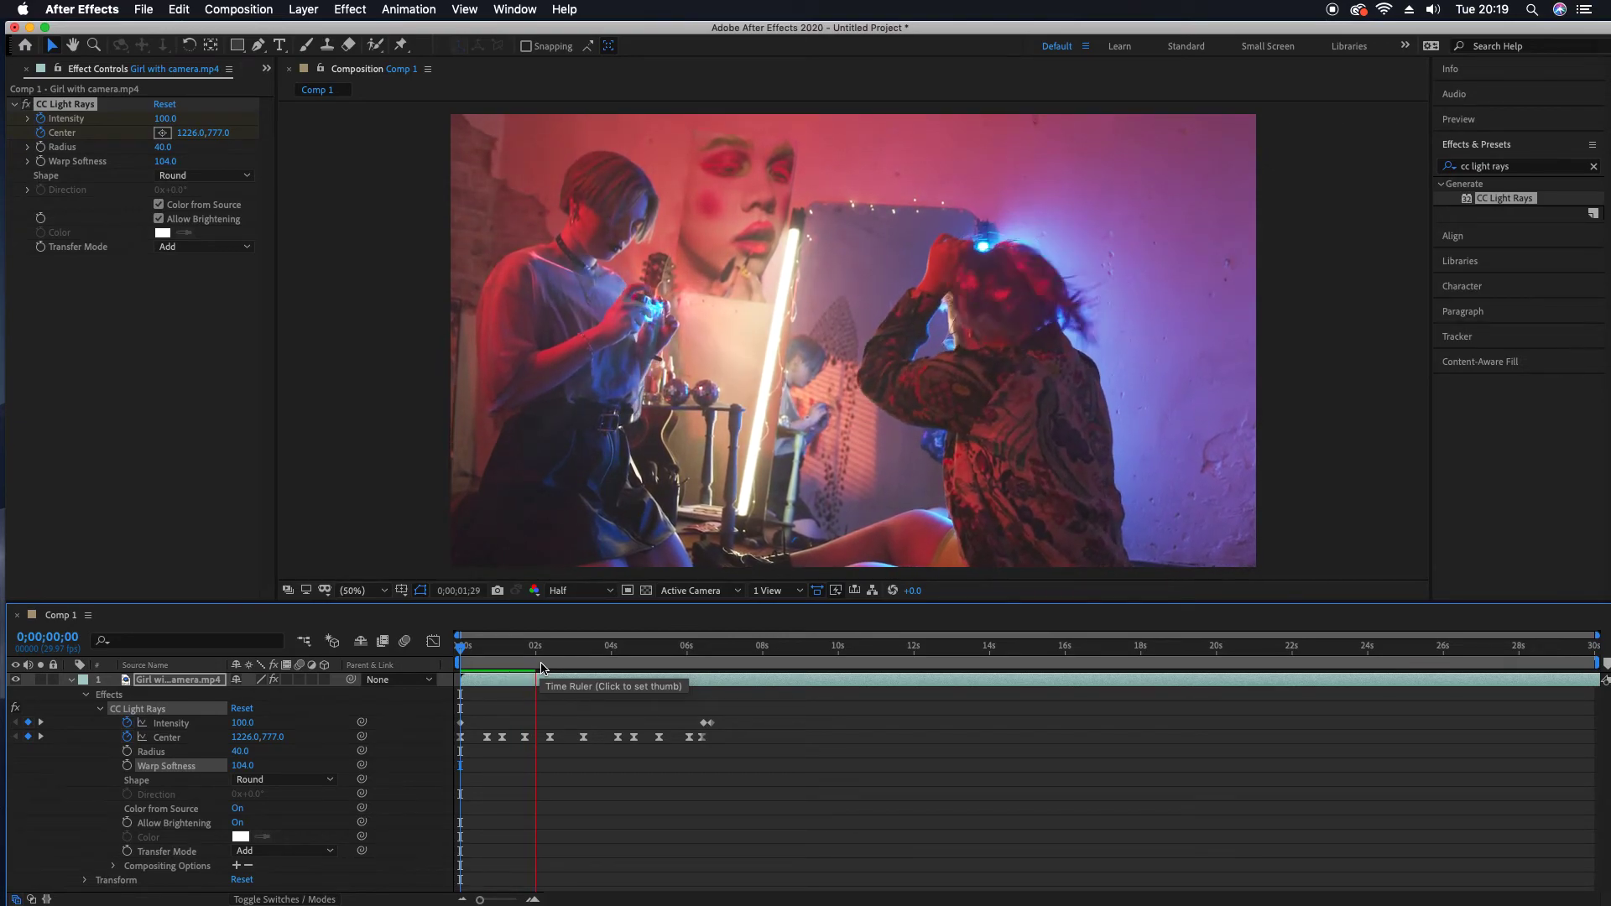
key(space)
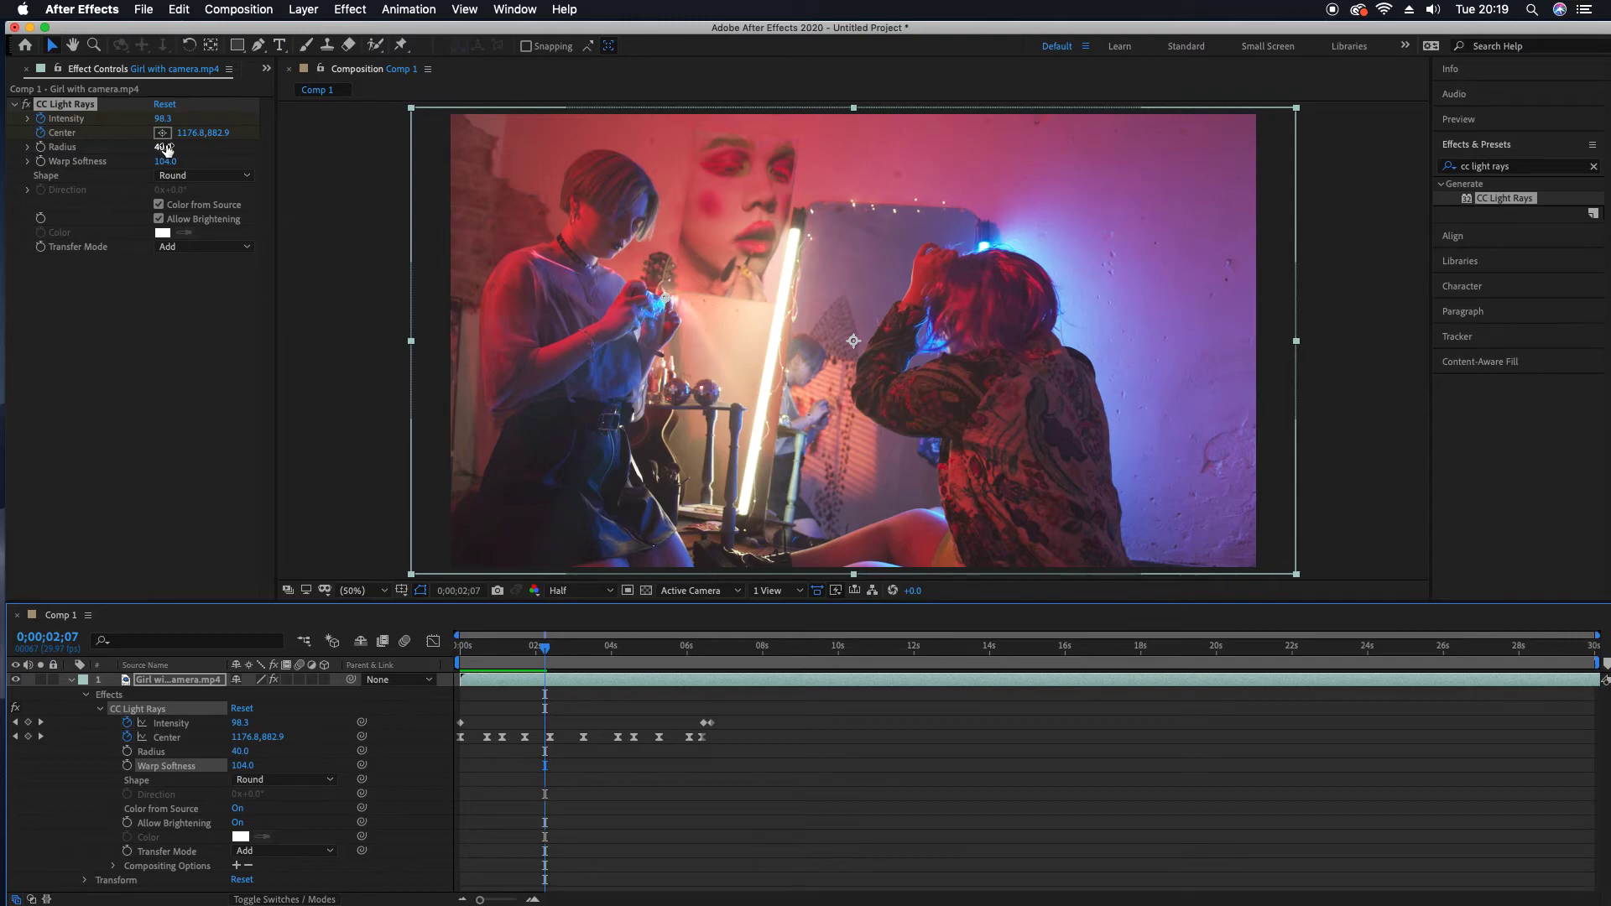
Try the rays' Radius at 116 and at 142, and preview the larger light from the first frame
drag(162, 148, 210, 135)
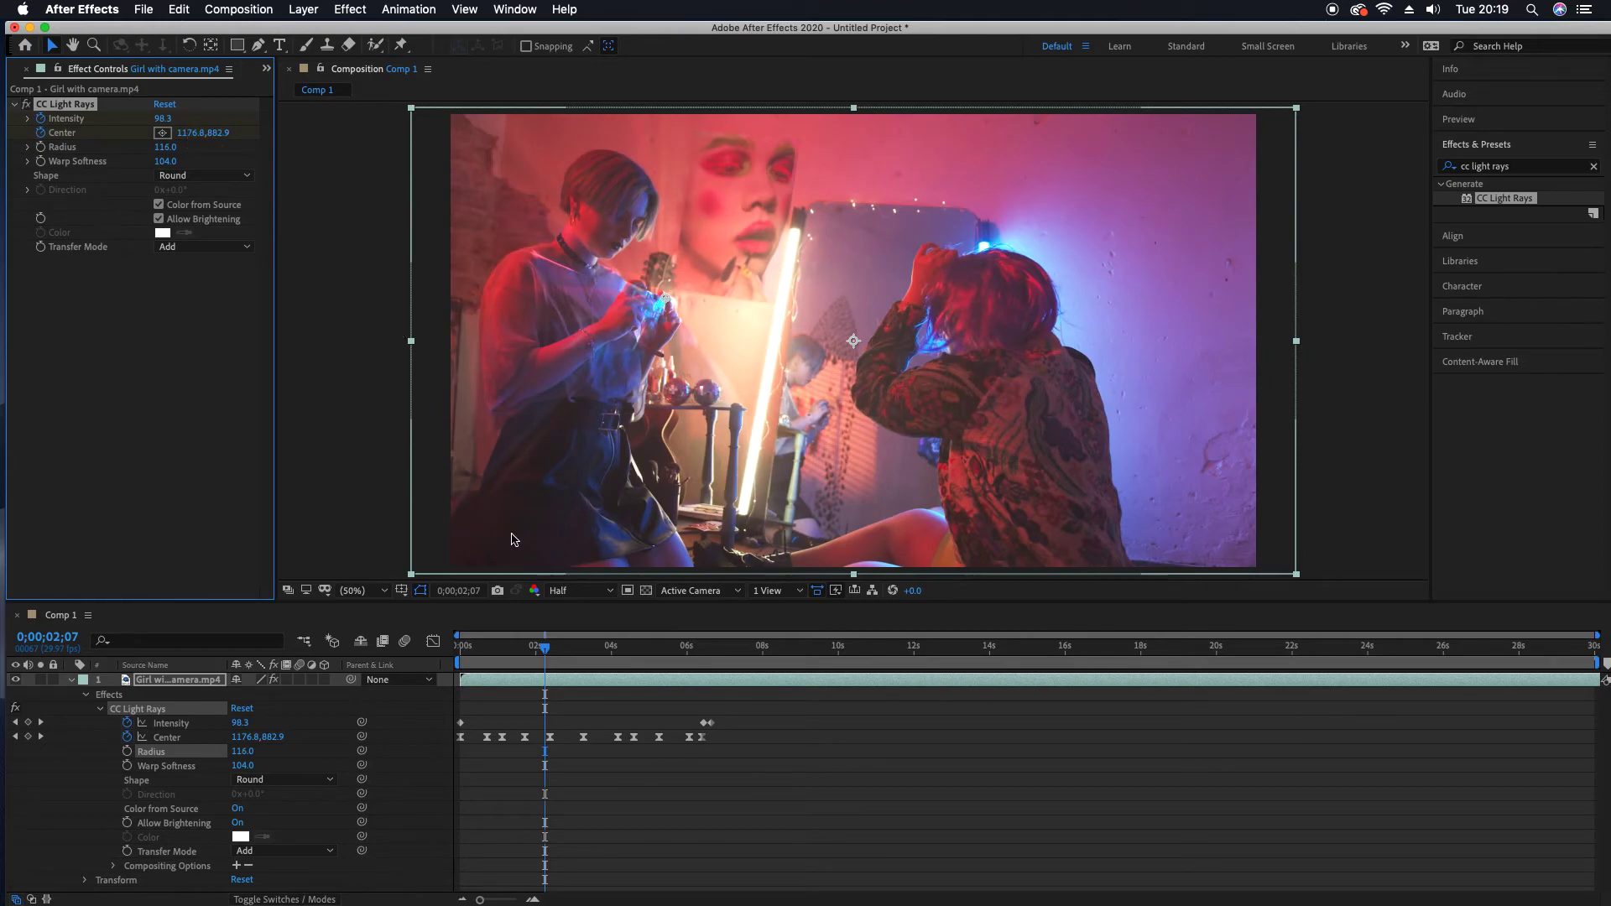
drag(544, 664, 439, 646)
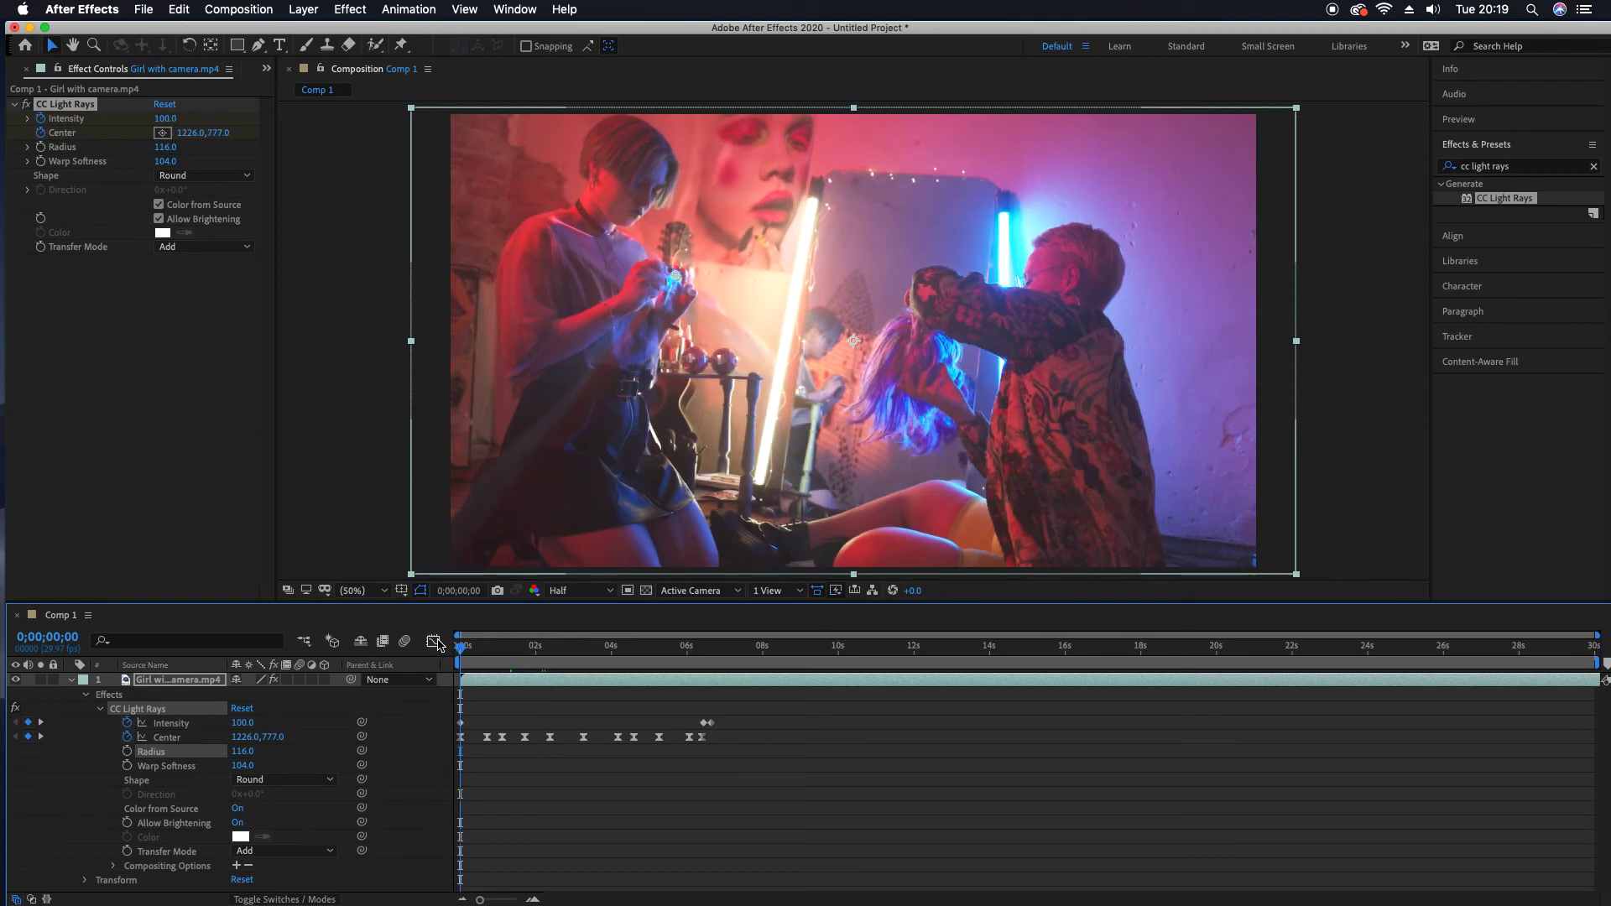
drag(165, 147, 199, 146)
key(space)
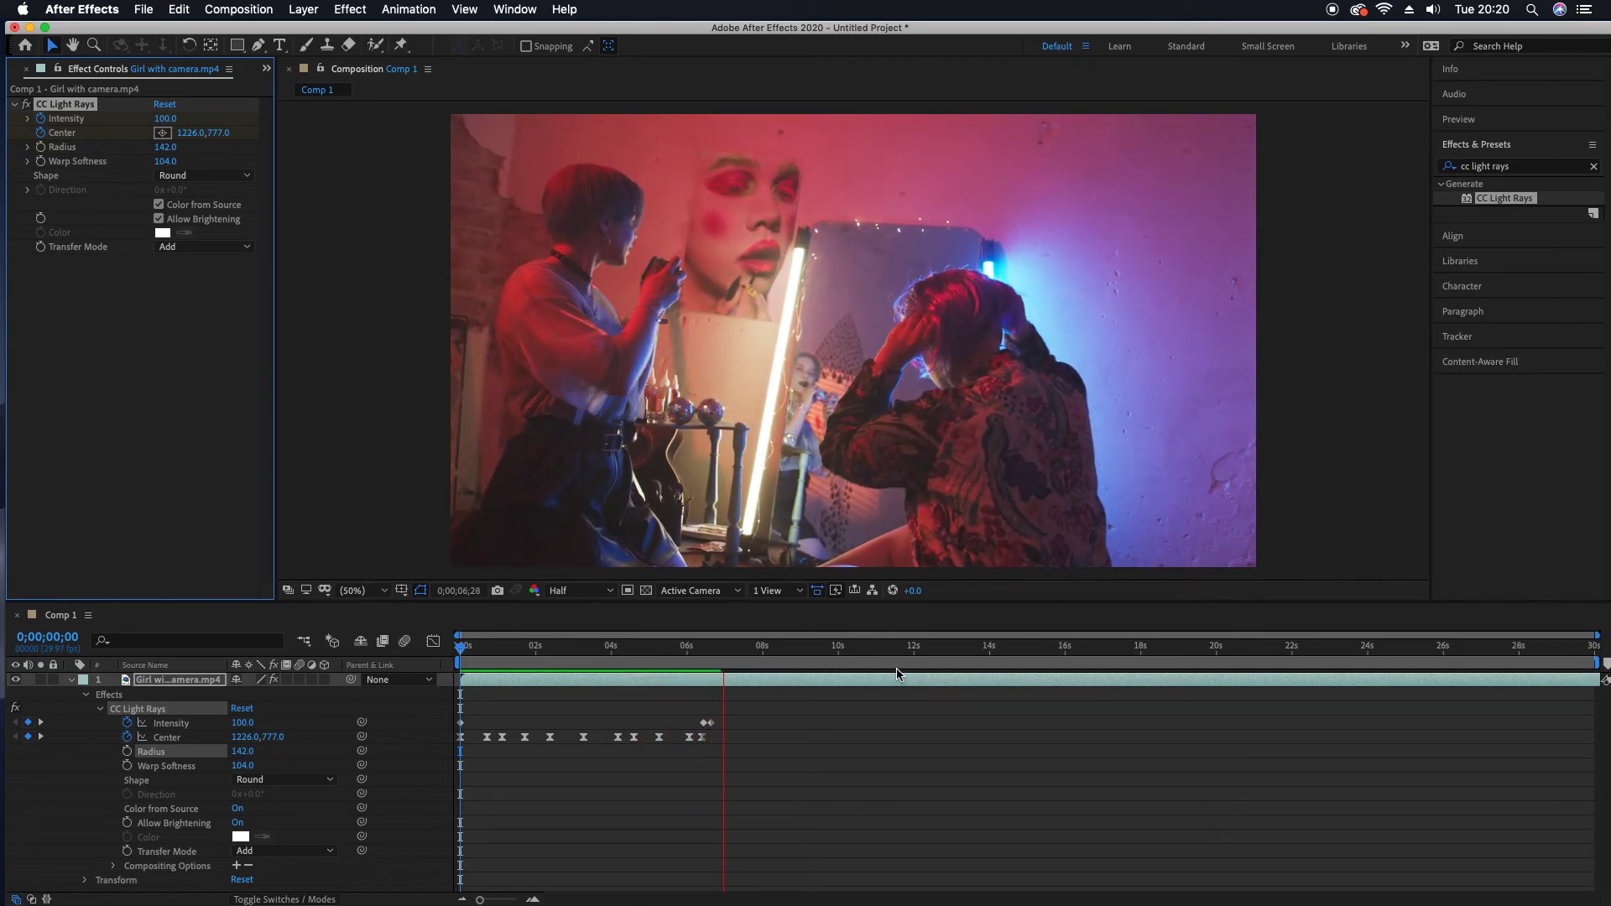
key(space)
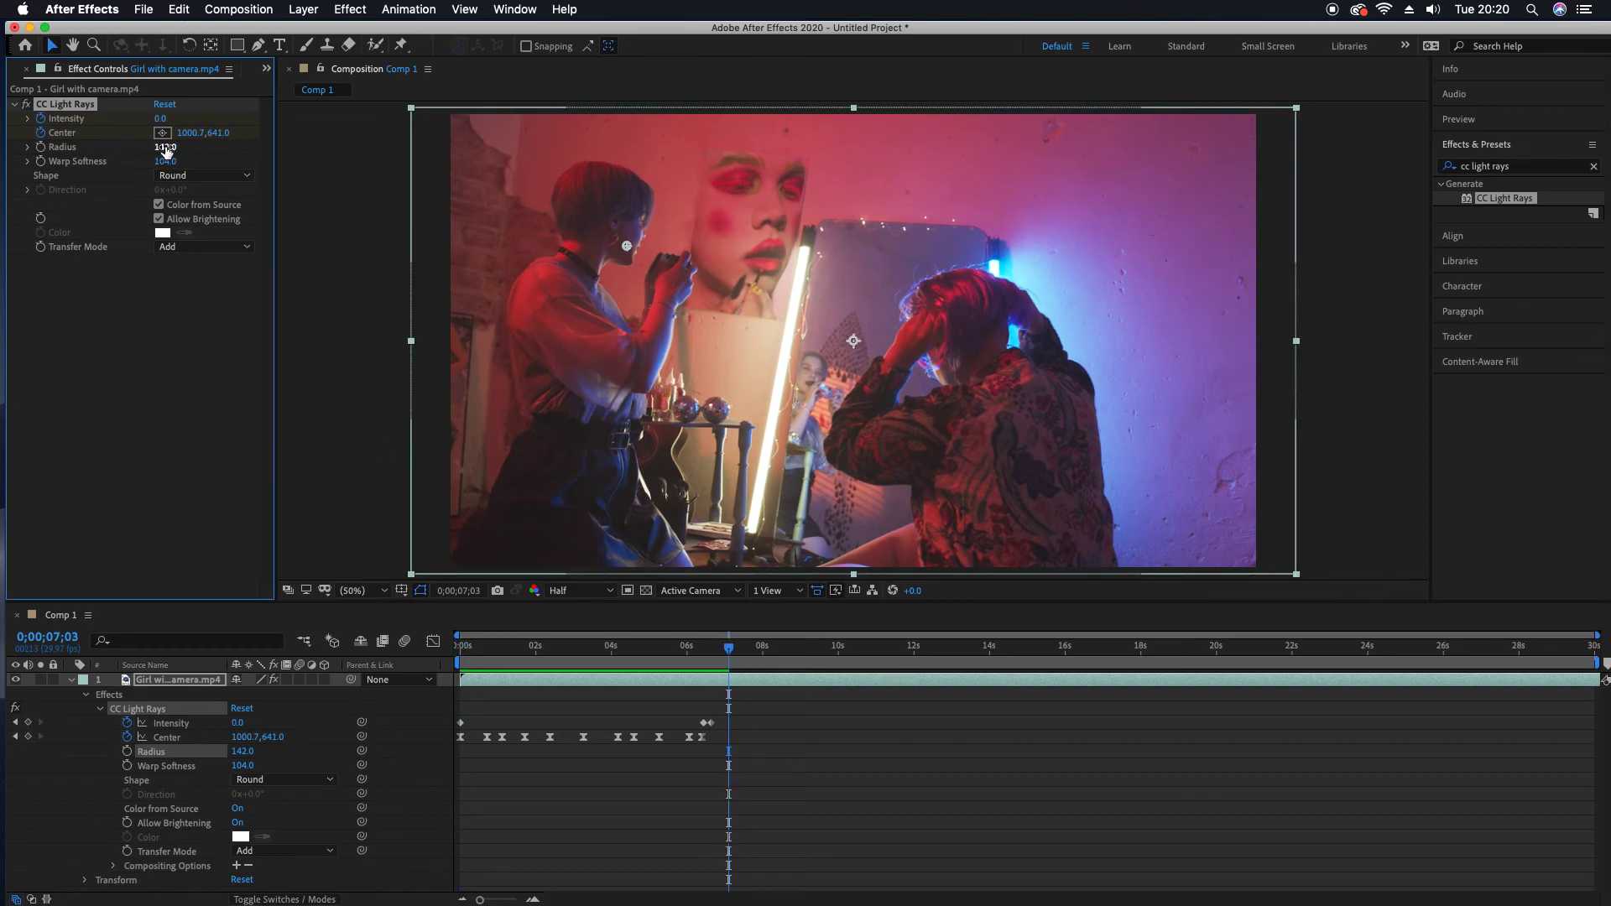
Set the rays' Radius to 42 and Warp Softness to 48, and preview the effect from the first frame
drag(164, 151, 145, 210)
drag(730, 655, 437, 642)
drag(162, 161, 160, 172)
click(730, 621)
key(space)
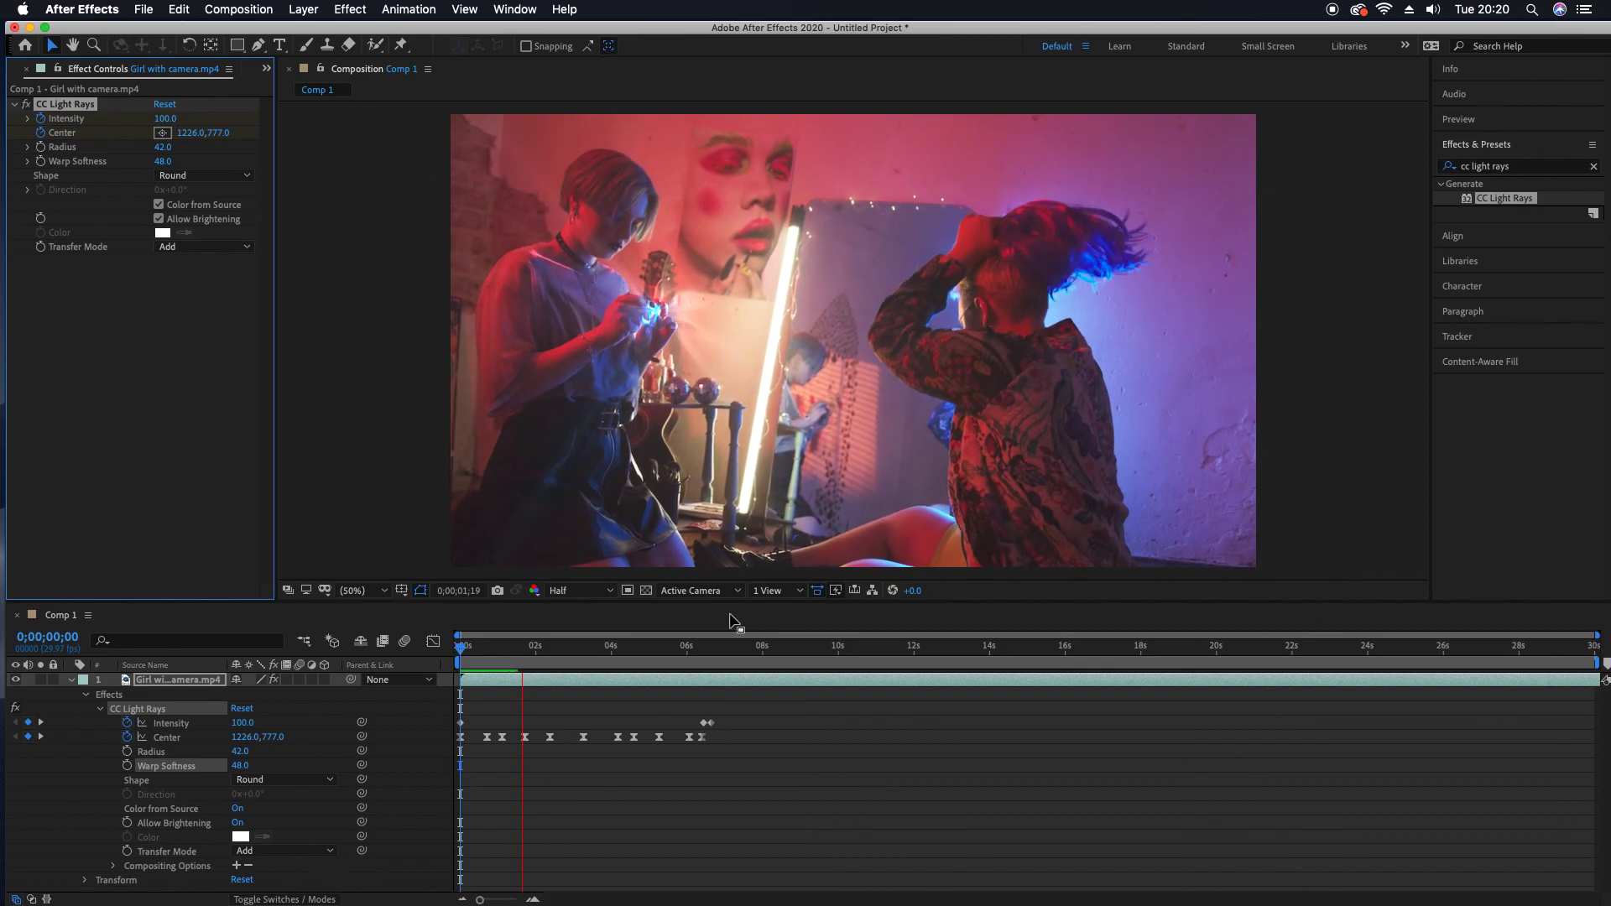
key(space)
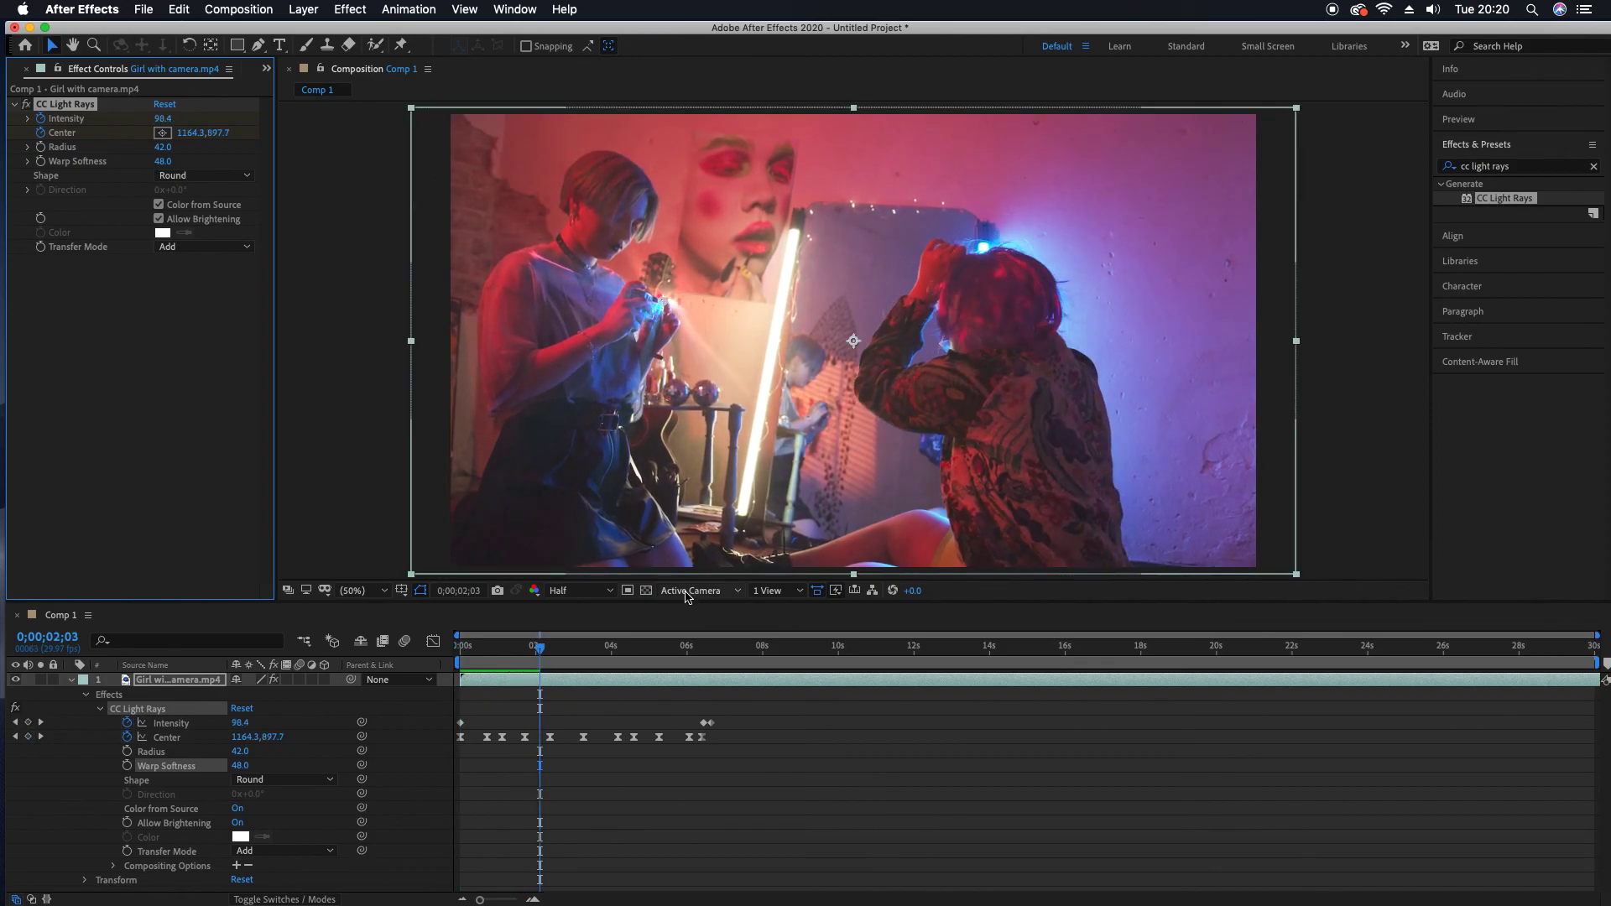
mouse_move(710, 905)
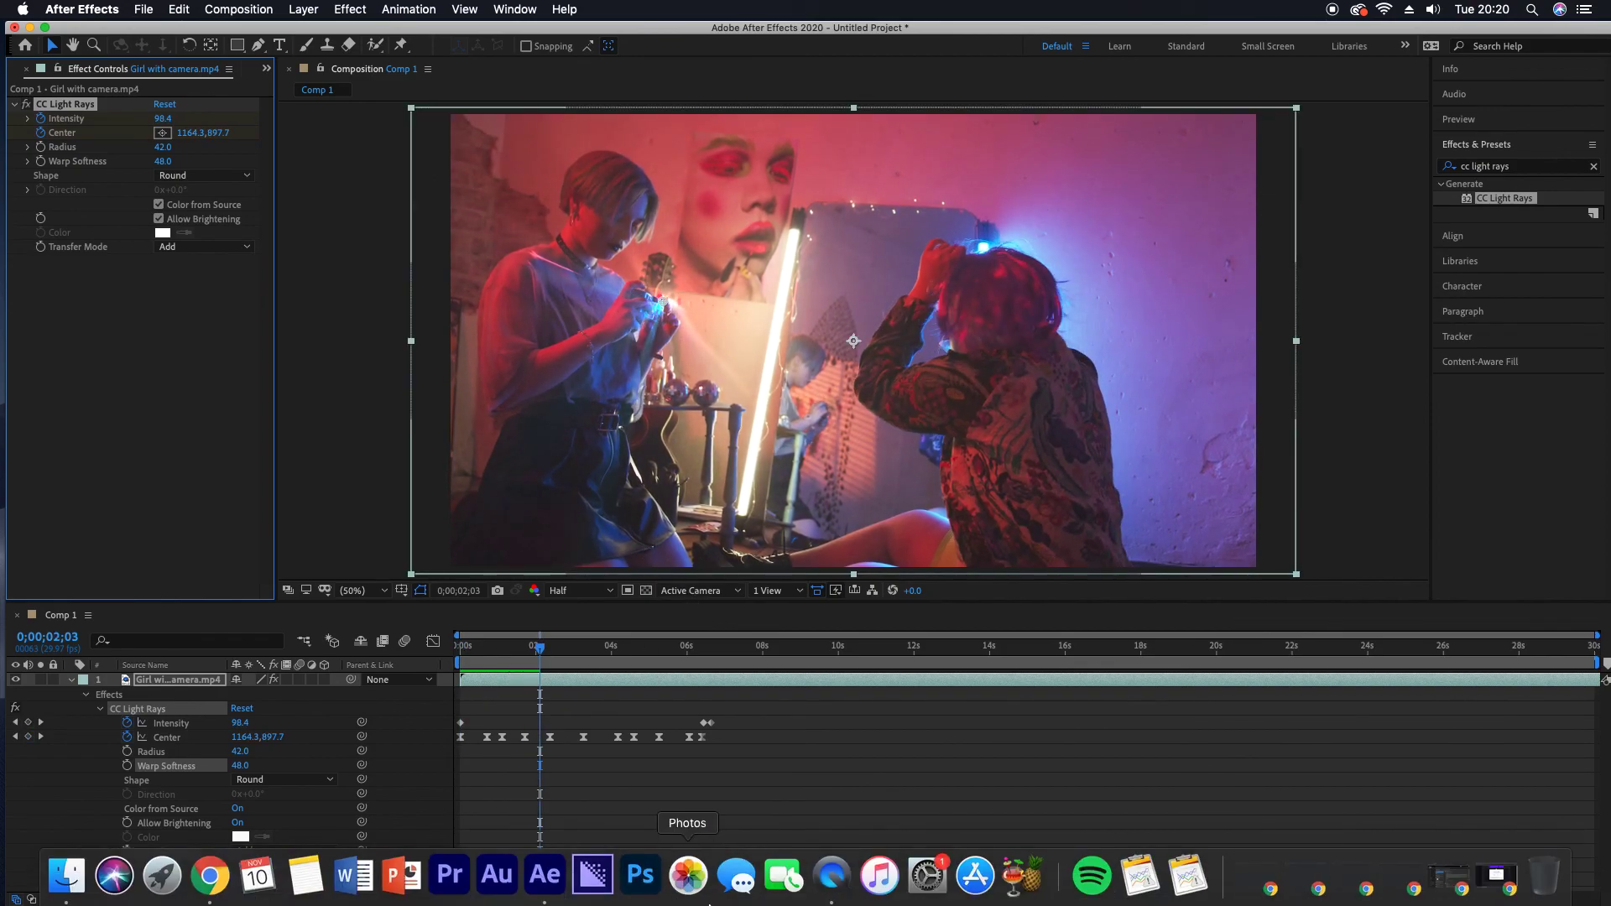